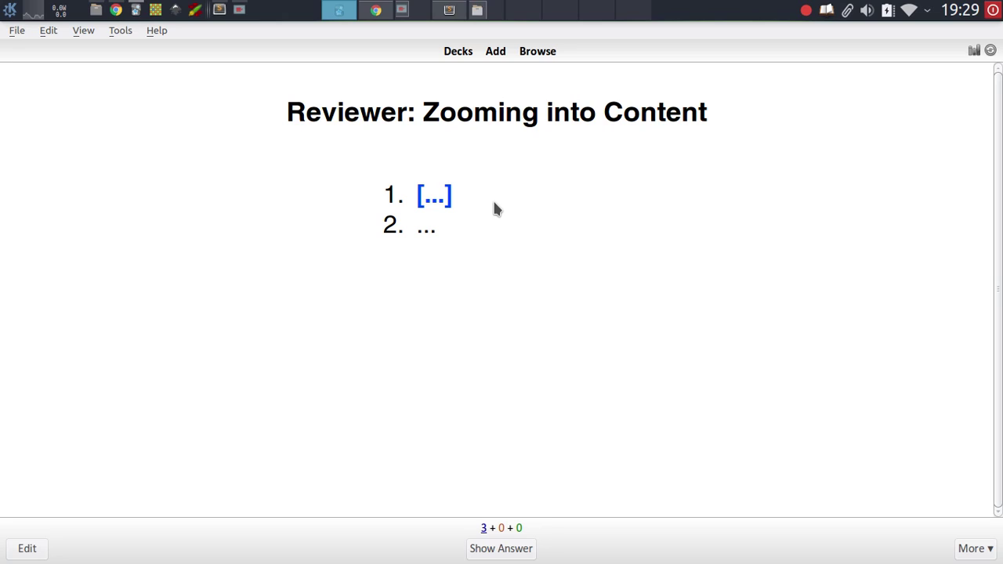
- Reveal and grade the first cloze answer, then switch to the Zoom add-on's AnkiWeb page
{"action": "key", "text": "space"}
{"action": "key", "text": "space"}
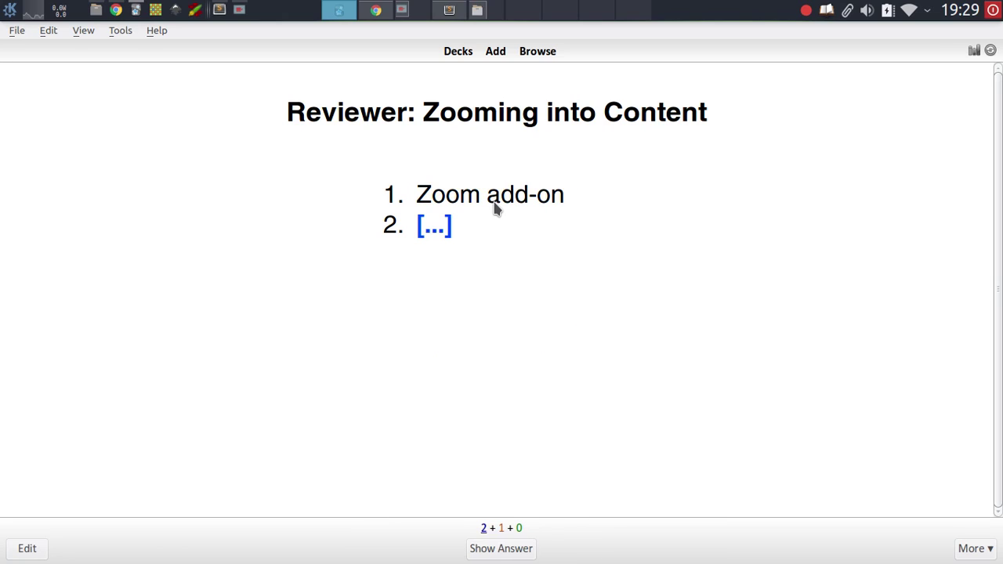
{"action": "key", "text": "space"}
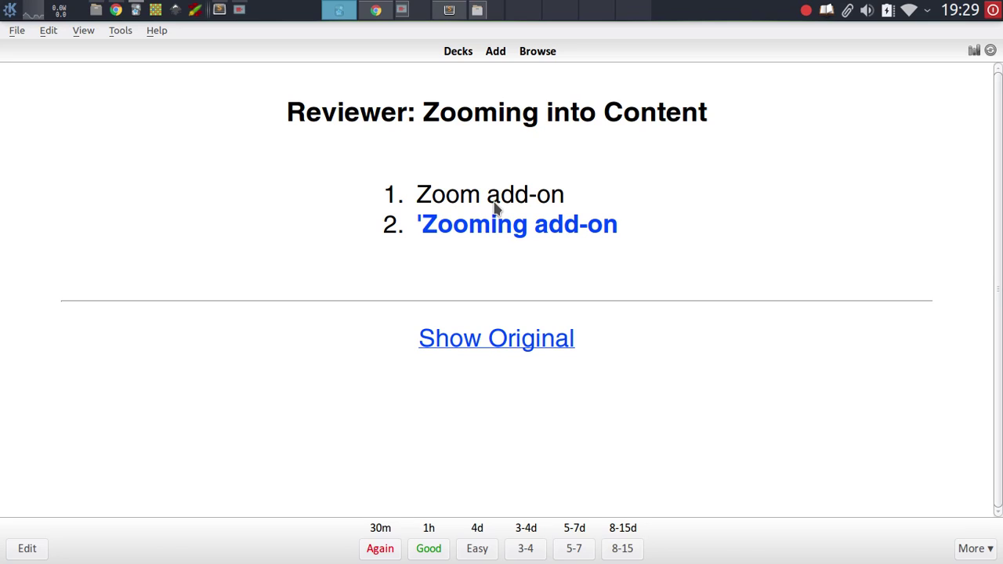
{"action": "left_click", "coordinate": [377, 10]}
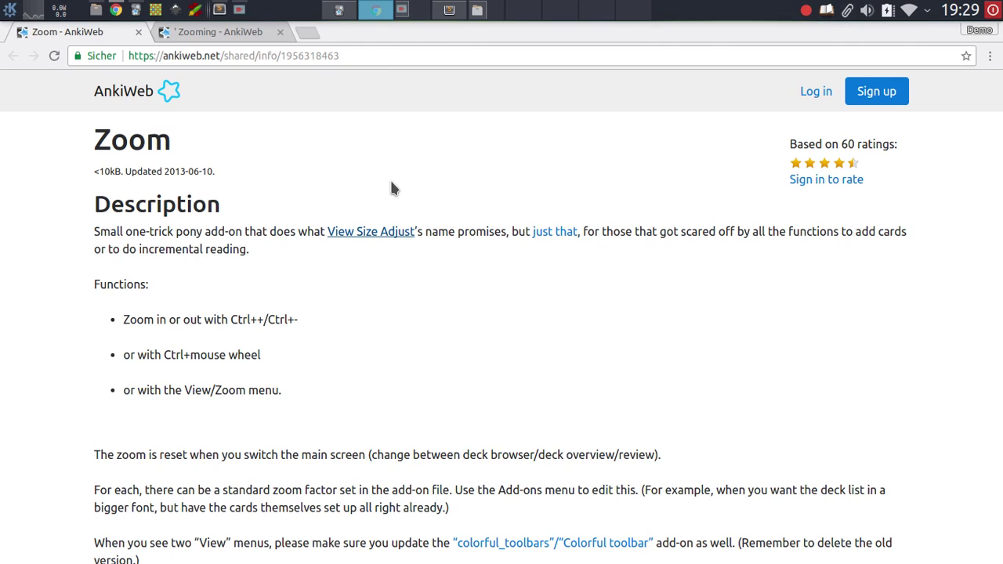
- View the 'Zooming add-on's AnkiWeb page, then return to the Anki reviewer
{"action": "left_click", "coordinate": [211, 32]}
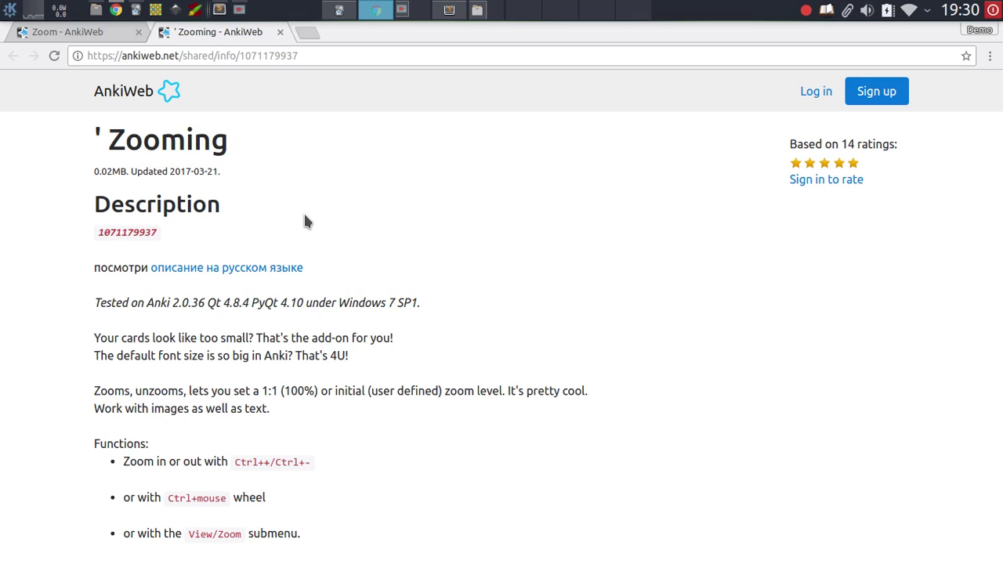
{"action": "left_click", "coordinate": [338, 9]}
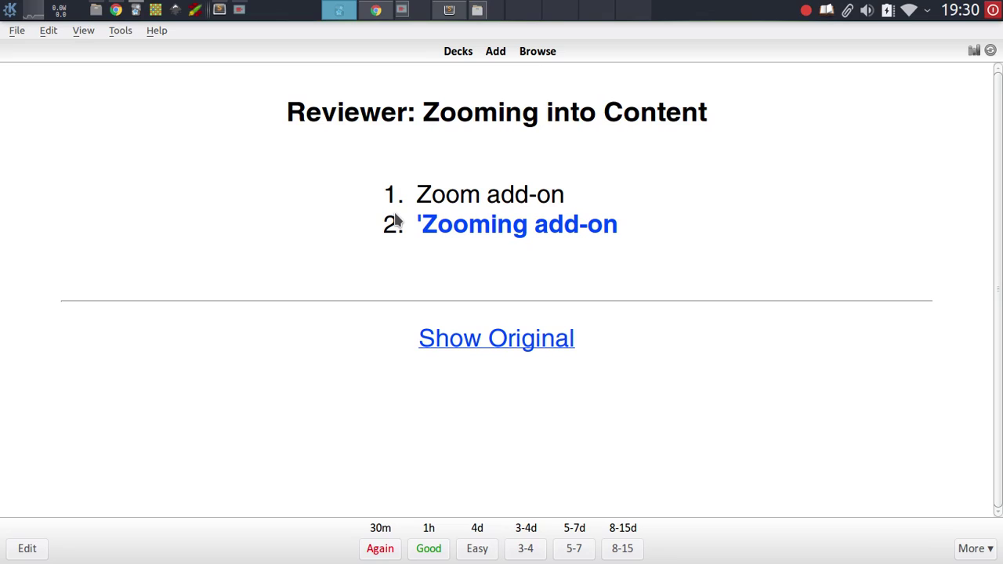
- Go back to the deck list and start studying the 2: Endocrine System deck
{"action": "key", "text": "s"}
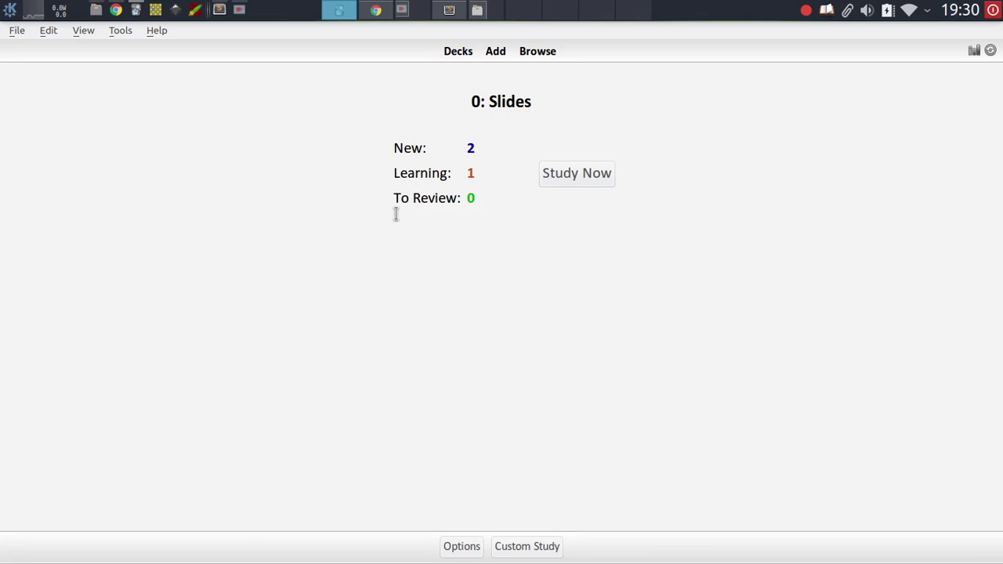
{"action": "key", "text": "d"}
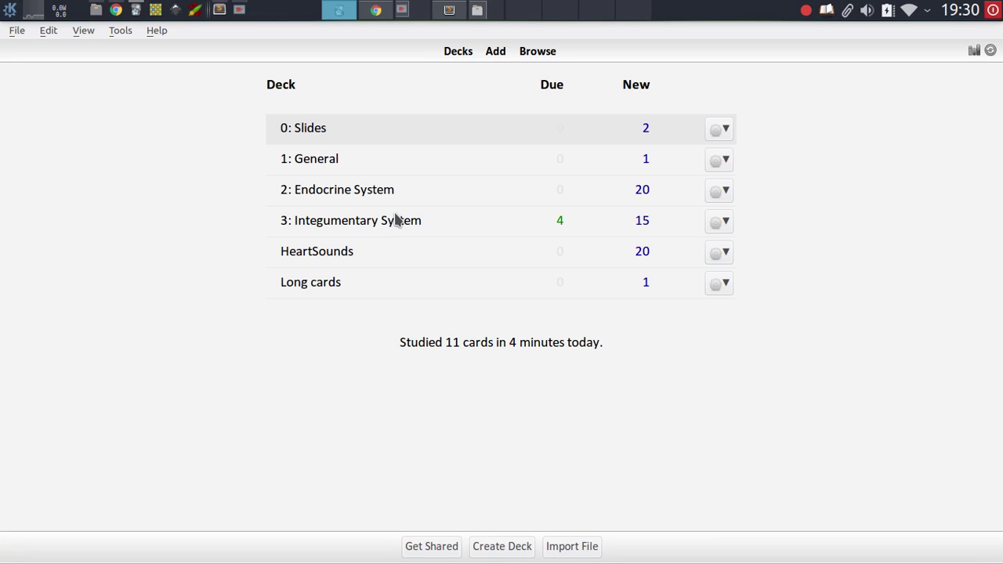
{"action": "left_click", "coordinate": [353, 191]}
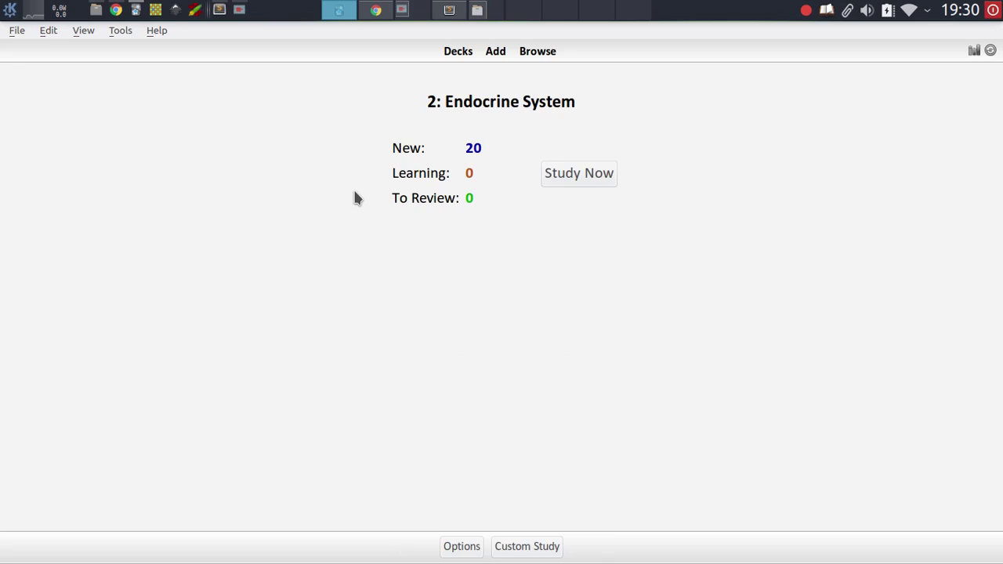
{"action": "key", "text": "s"}
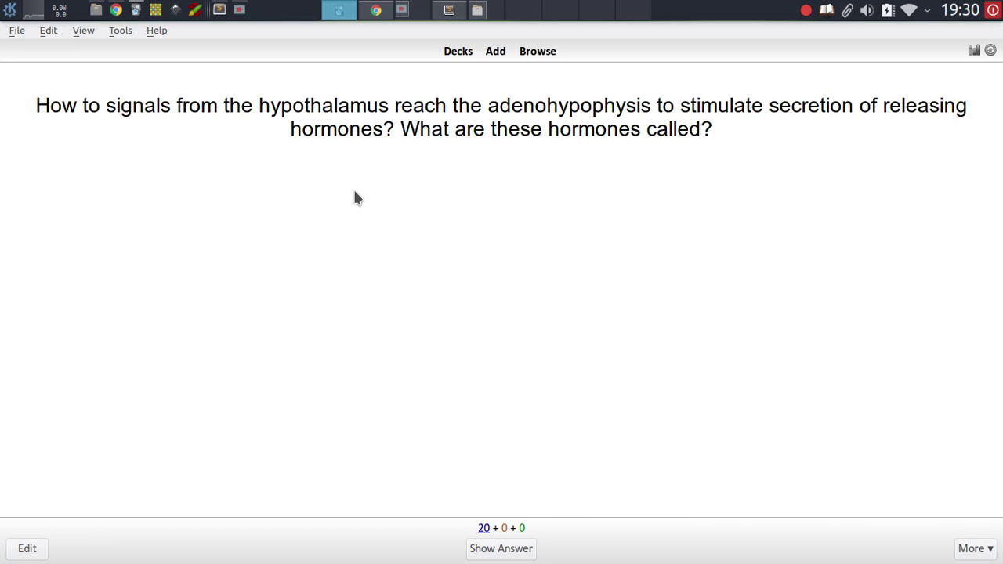
- Enlarge and shrink the card text with Ctrl+plus and Ctrl+minus
{"action": "key", "text": "ctrl+plus"}
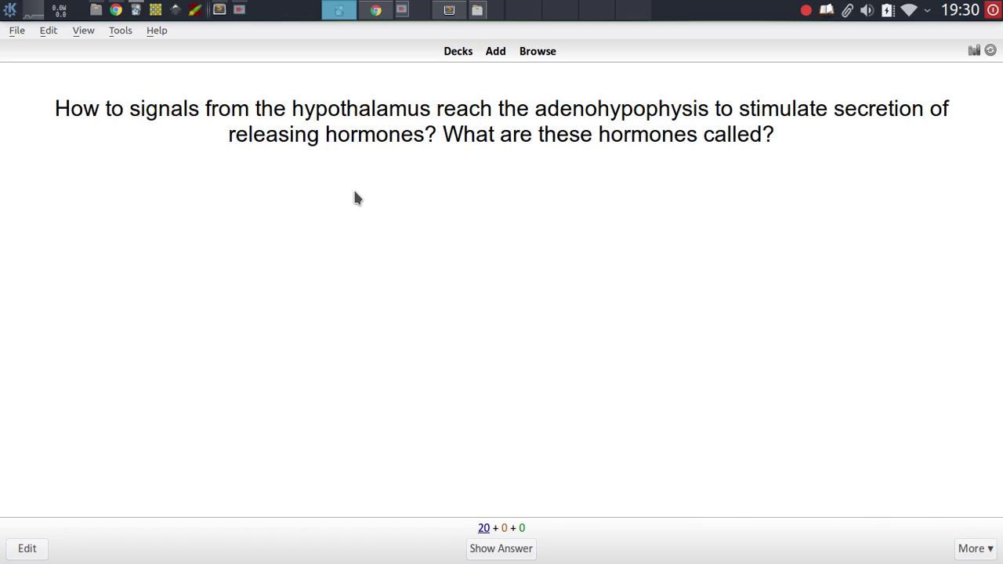
{"action": "key", "text": "ctrl+minus"}
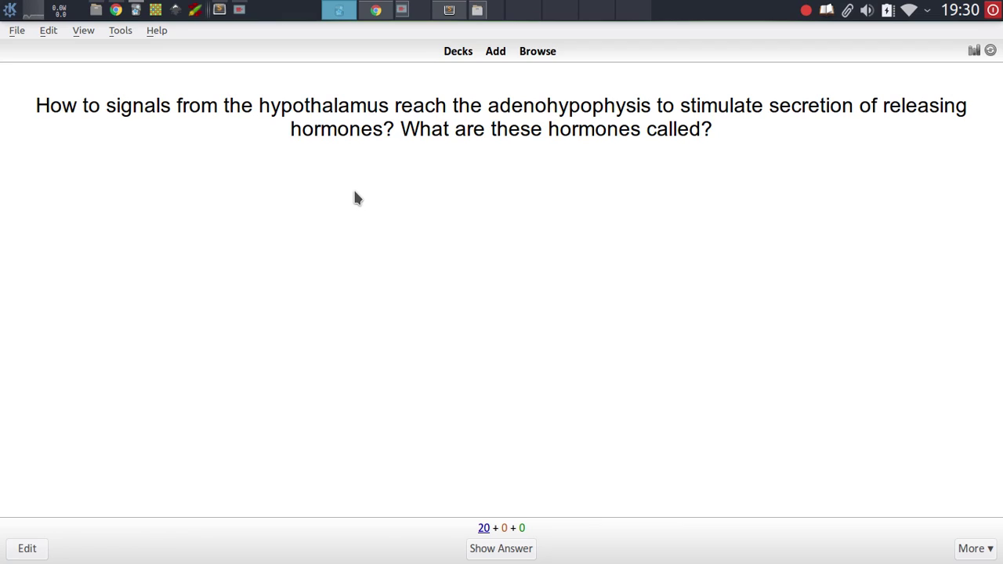
{"action": "key", "text": "ctrl+minus"}
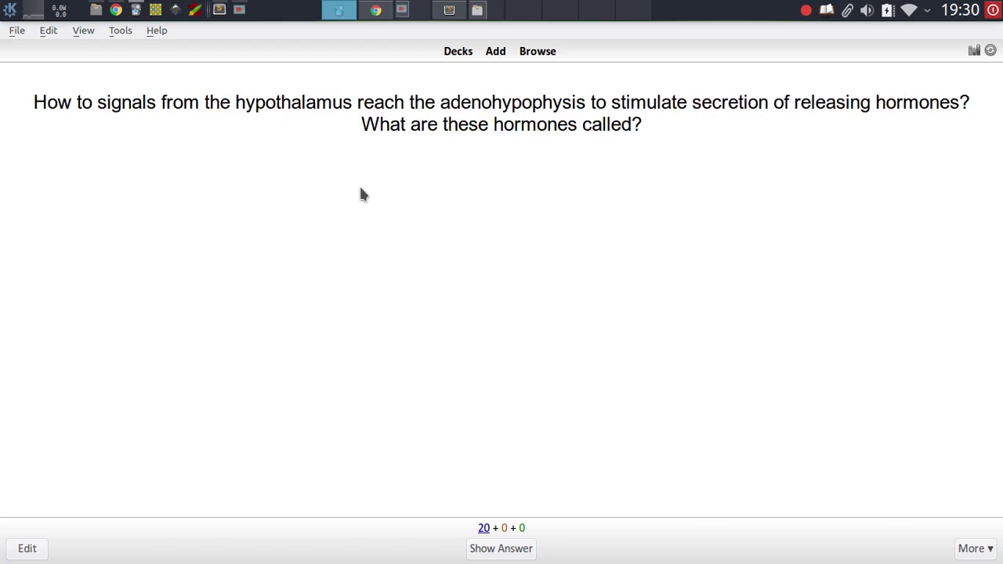
{"action": "key", "text": "ctrl+plus"}
{"action": "key", "text": "ctrl+plus"}
{"action": "key", "text": "ctrl+plus"}
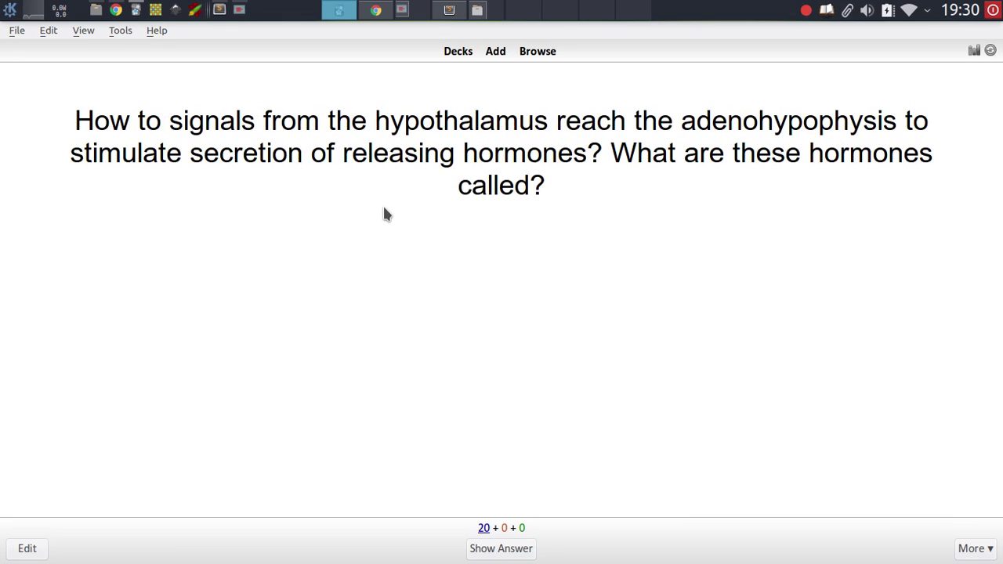
{"action": "key", "text": "ctrl+plus"}
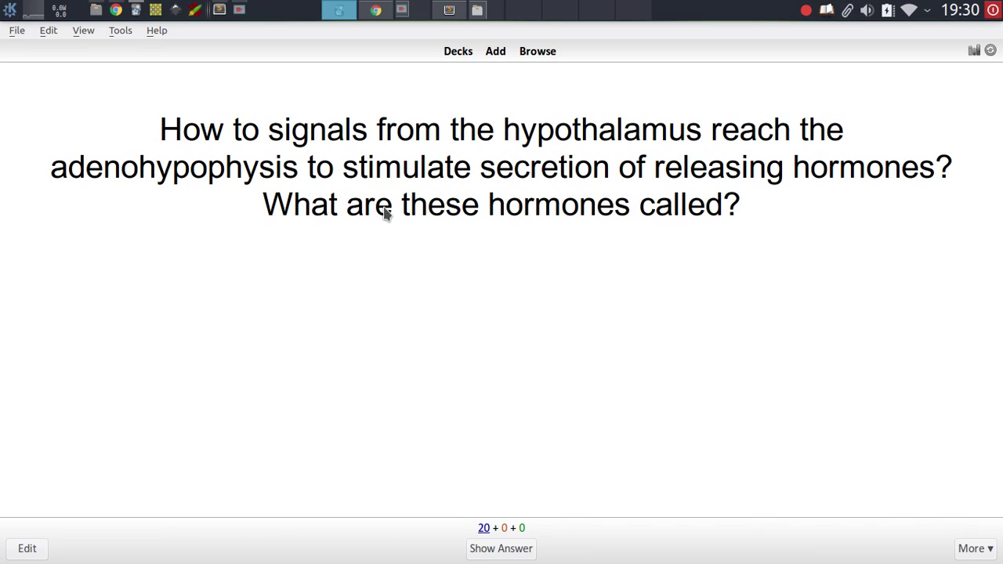
- Reset the card text to its initial zoom via View > Zoom, then enlarge it once
{"action": "left_click", "coordinate": [80, 32]}
{"action": "mouse_move", "coordinate": [86, 46]}
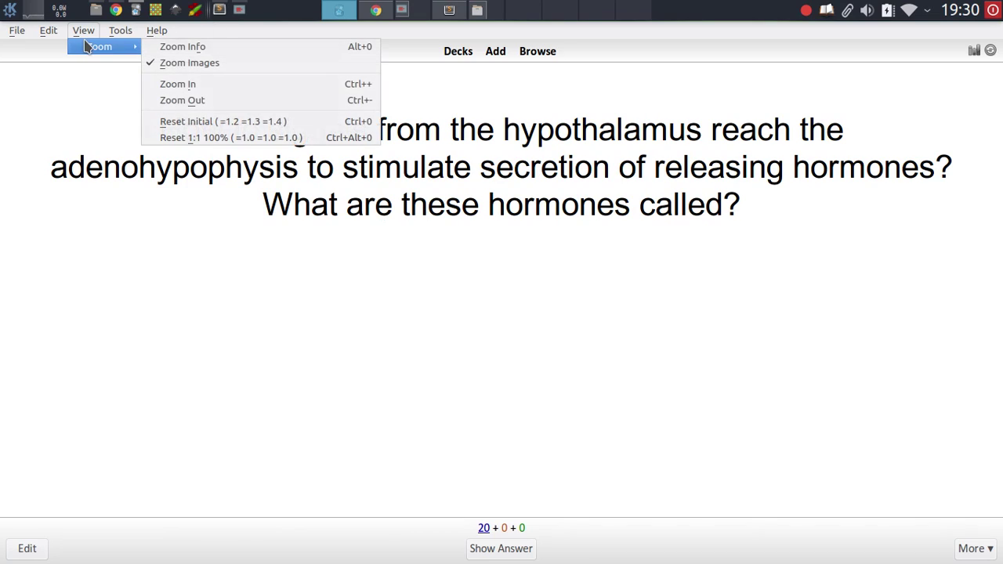
{"action": "left_click", "coordinate": [221, 124]}
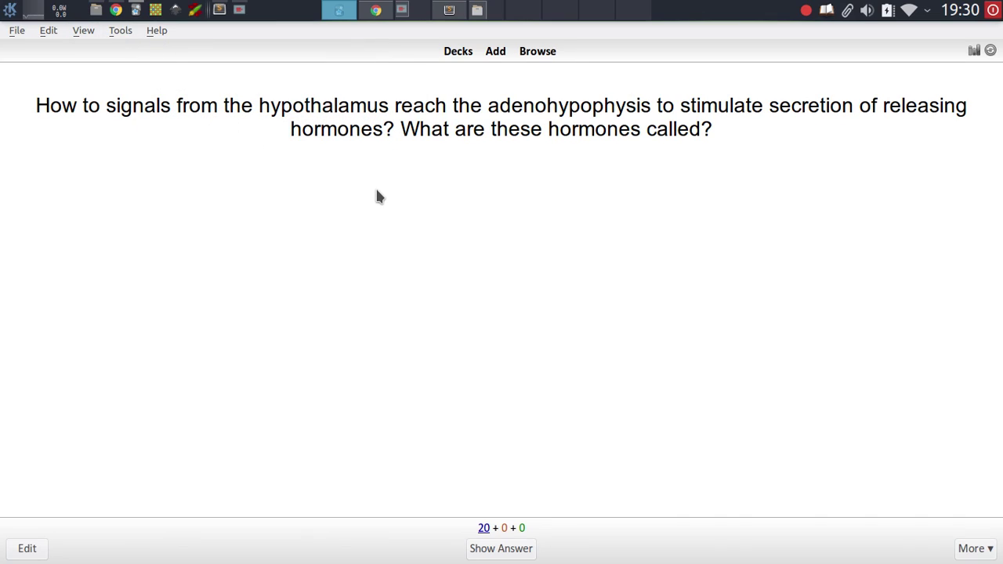
{"action": "key", "text": "ctrl+plus"}
{"action": "key", "text": "ctrl+plus"}
{"action": "key", "text": "ctrl+plus"}
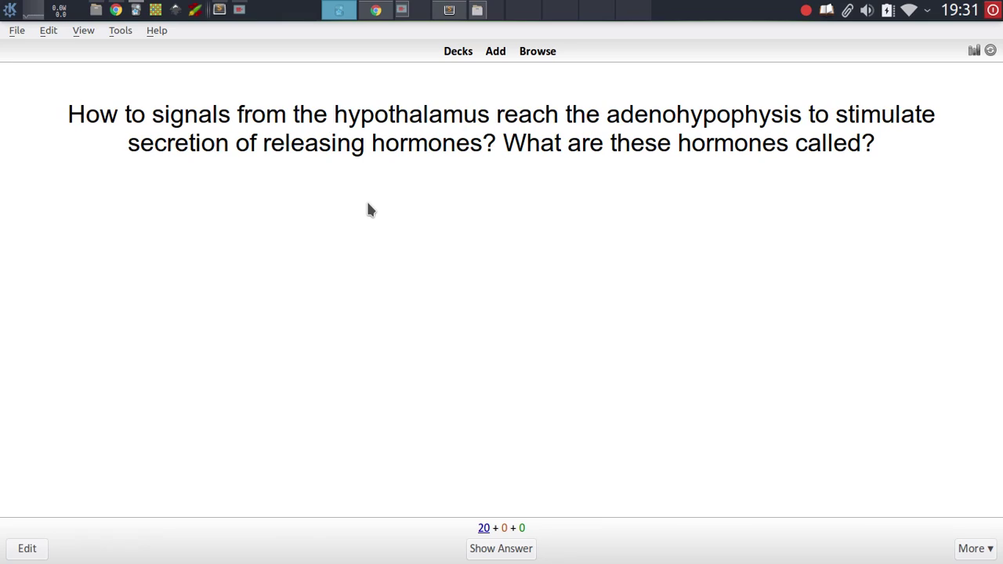
- Shrink the card text one step, then enlarge it by two steps
{"action": "key", "text": "ctrl+minus"}
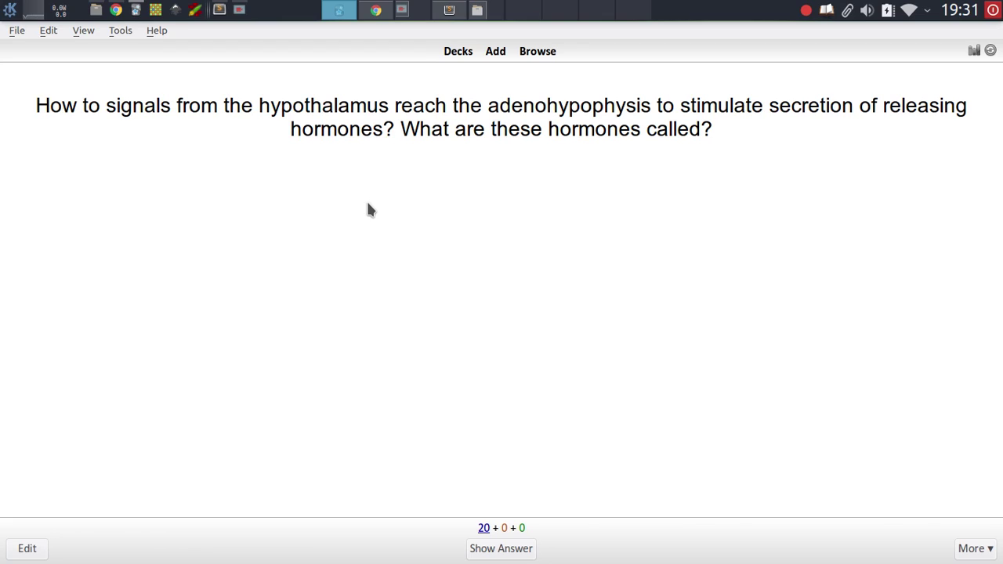
{"action": "key", "text": "ctrl+plus"}
{"action": "key", "text": "ctrl+plus"}
{"action": "key", "text": "ctrl+plus"}
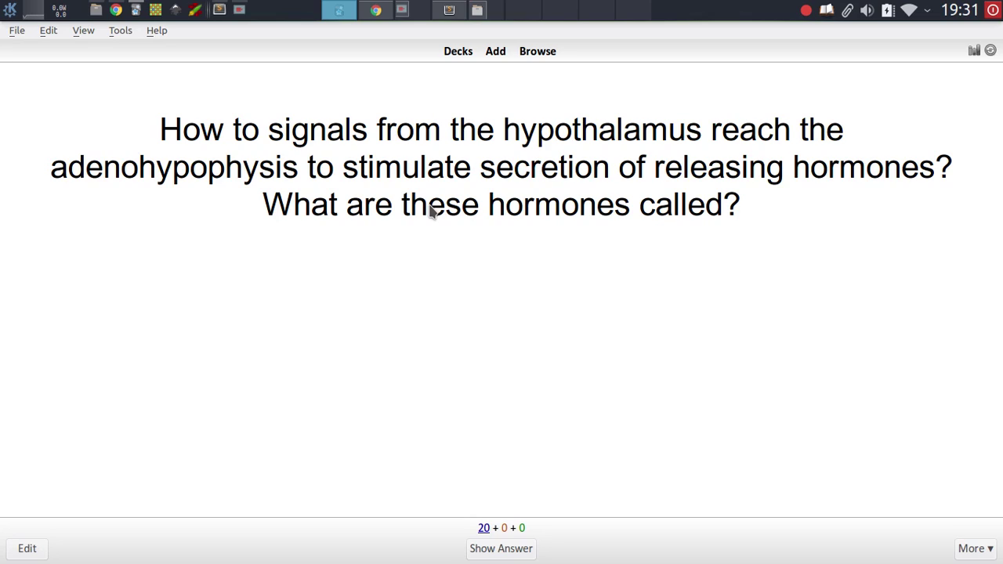
{"action": "key", "text": "ctrl+plus"}
{"action": "key", "text": "ctrl+plus"}
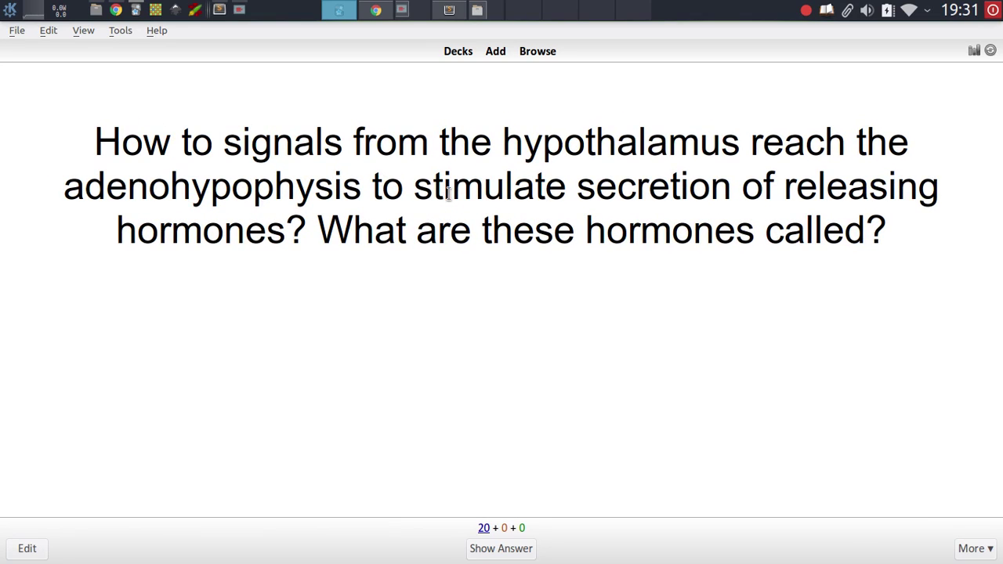
- Return to the deck list and reduce its text size
{"action": "key", "text": "s"}
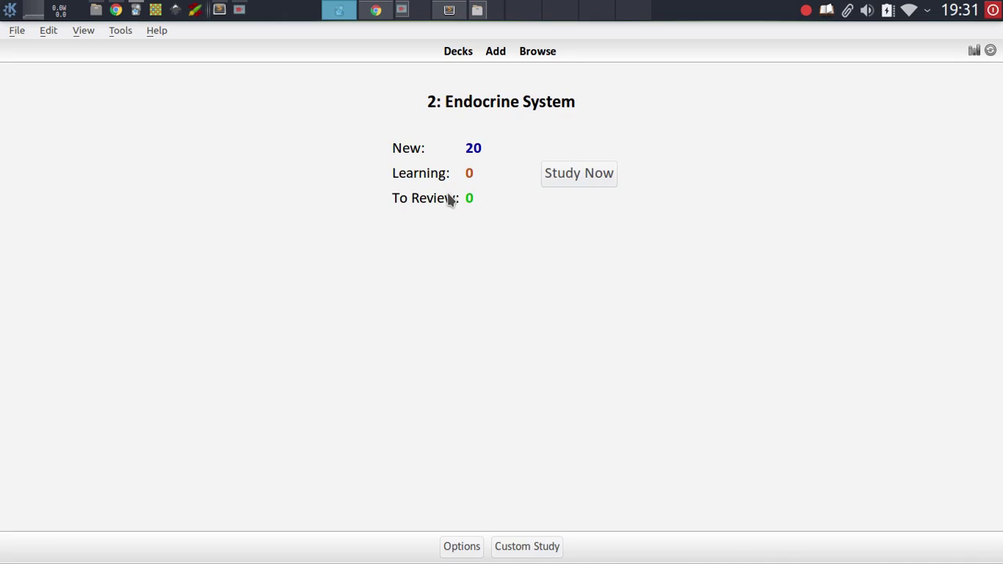
{"action": "key", "text": "d"}
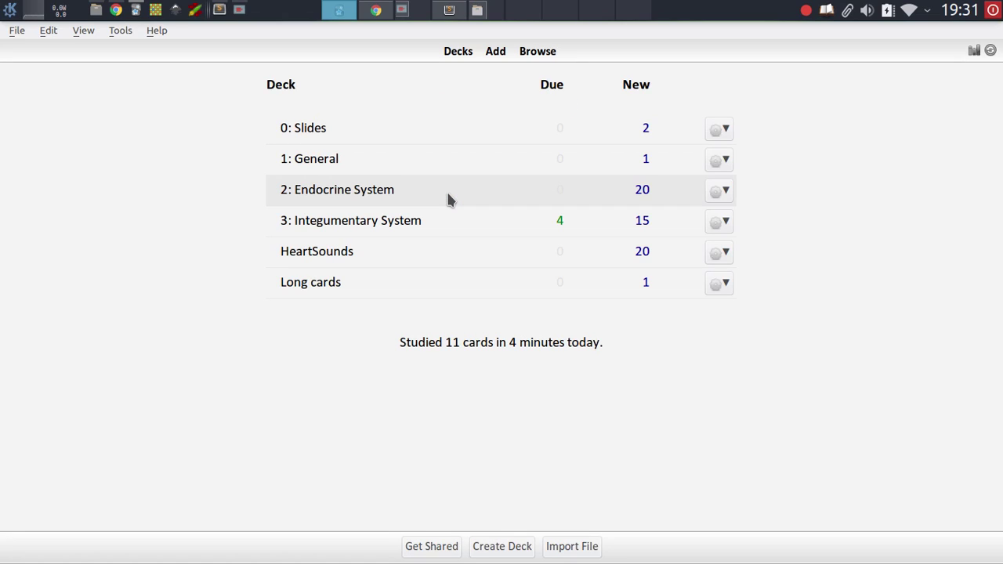
{"action": "key", "text": "ctrl+plus"}
{"action": "key", "text": "ctrl+plus"}
{"action": "key", "text": "ctrl+minus"}
{"action": "key", "text": "ctrl+minus"}
{"action": "key", "text": "ctrl+minus"}
{"action": "key", "text": "ctrl+minus"}
{"action": "key", "text": "ctrl+minus"}
{"action": "key", "text": "ctrl+minus"}
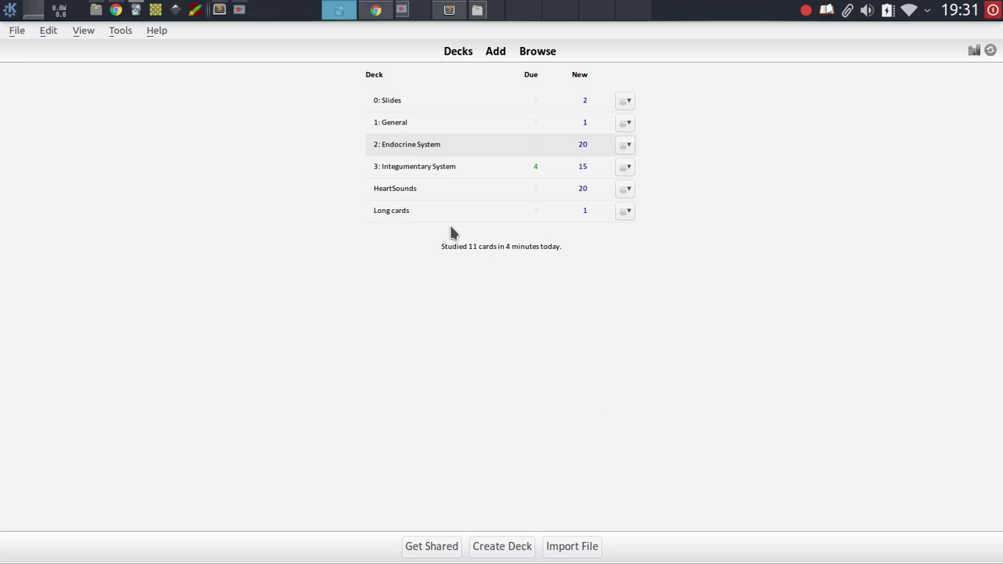
- Minimize and restore Anki, briefly study 2: Endocrine System, then maximize the deck list window
{"action": "key", "text": "super+Page_Down"}
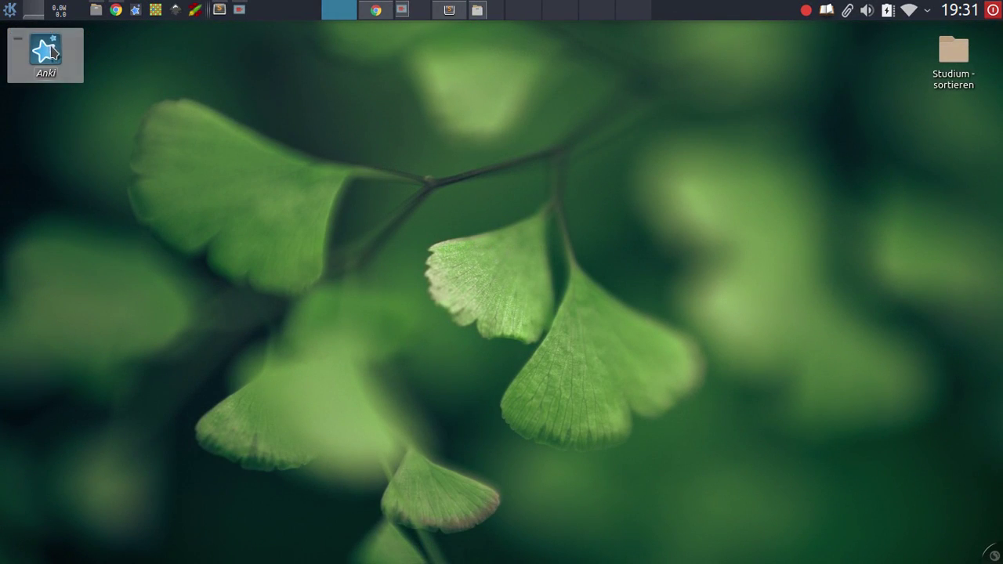
{"action": "key", "text": "alt+Tab"}
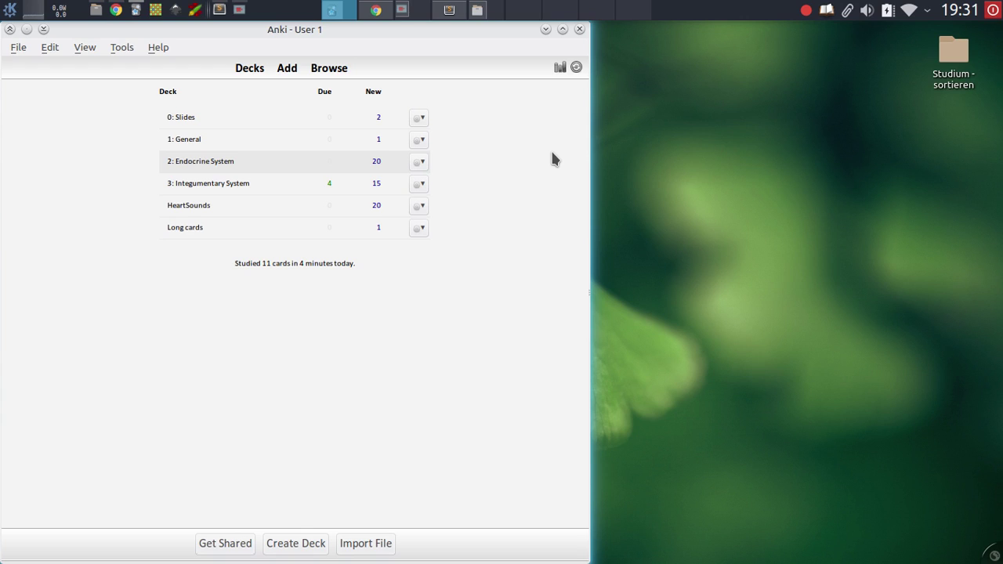
{"action": "key", "text": "s"}
{"action": "key", "text": "s"}
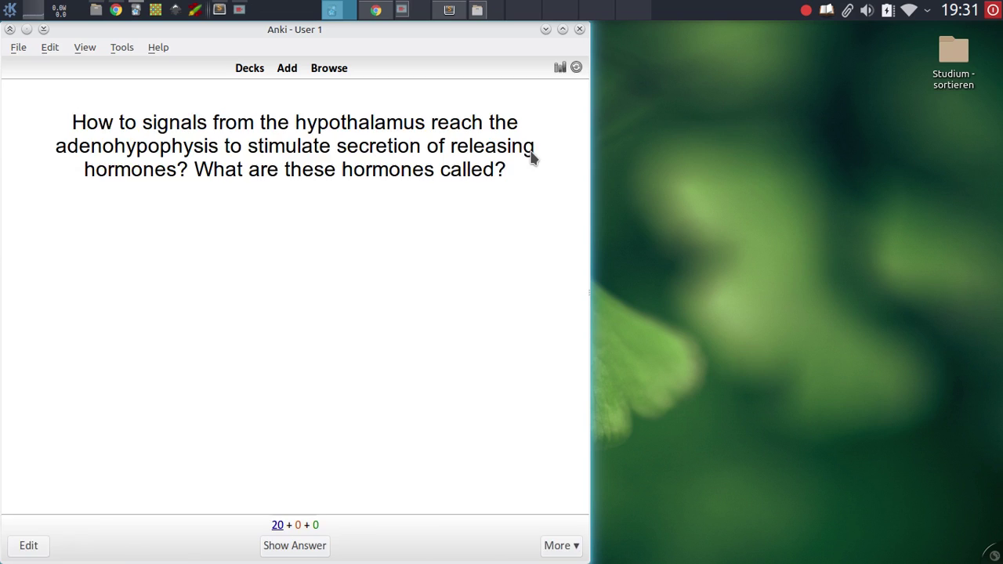
{"action": "key", "text": "d"}
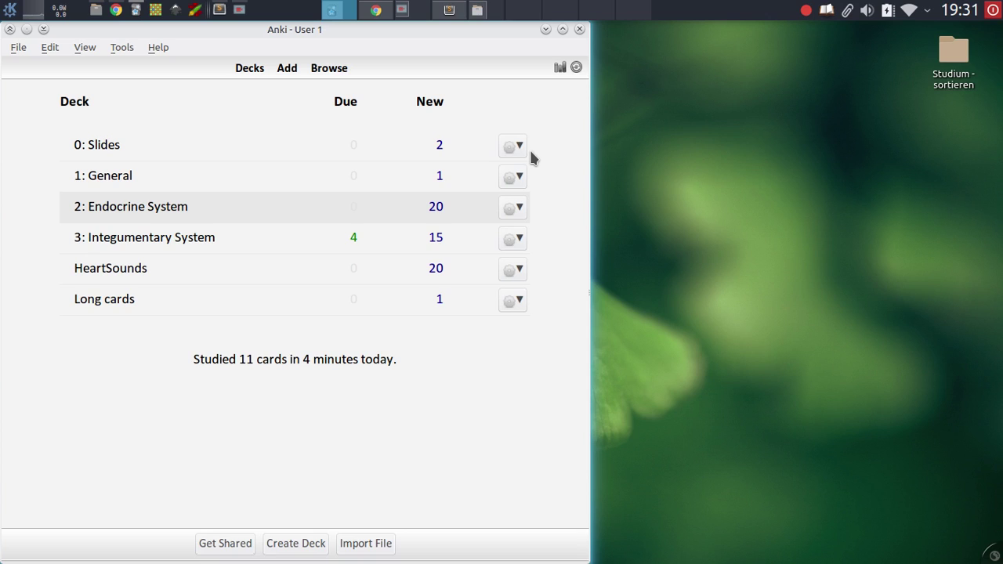
{"action": "key", "text": "super+Up"}
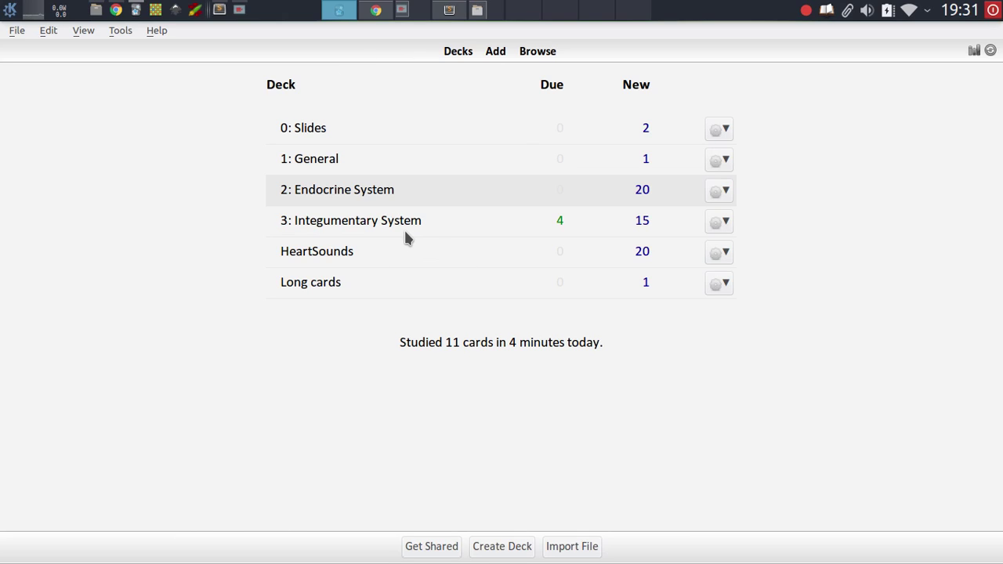
- Browse the 2: Endocrine System cards, preview a multiple-choice card, then close the browser
{"action": "key", "text": "b"}
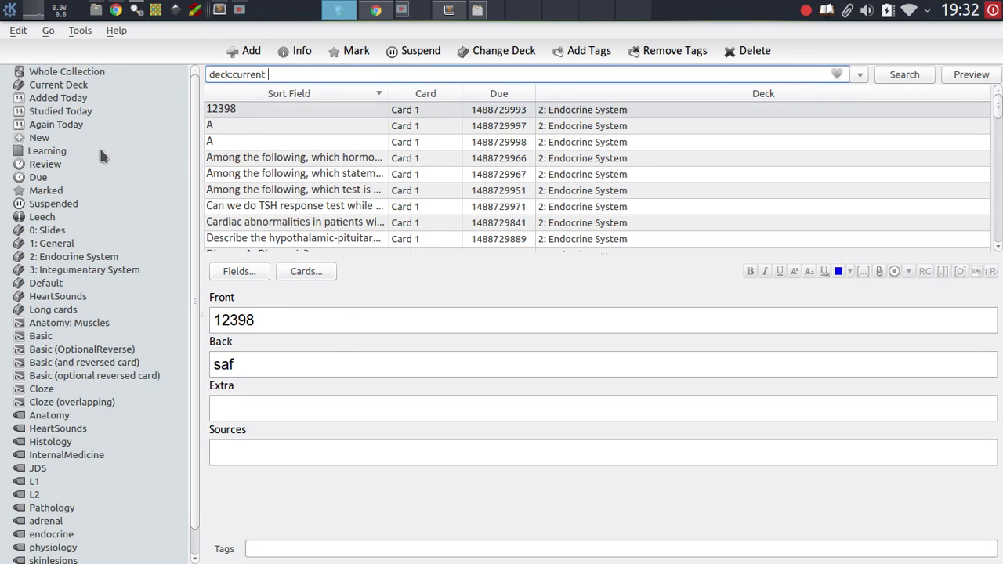
{"action": "scroll", "coordinate": [132, 310], "scroll_direction": "down", "scroll_amount": 1}
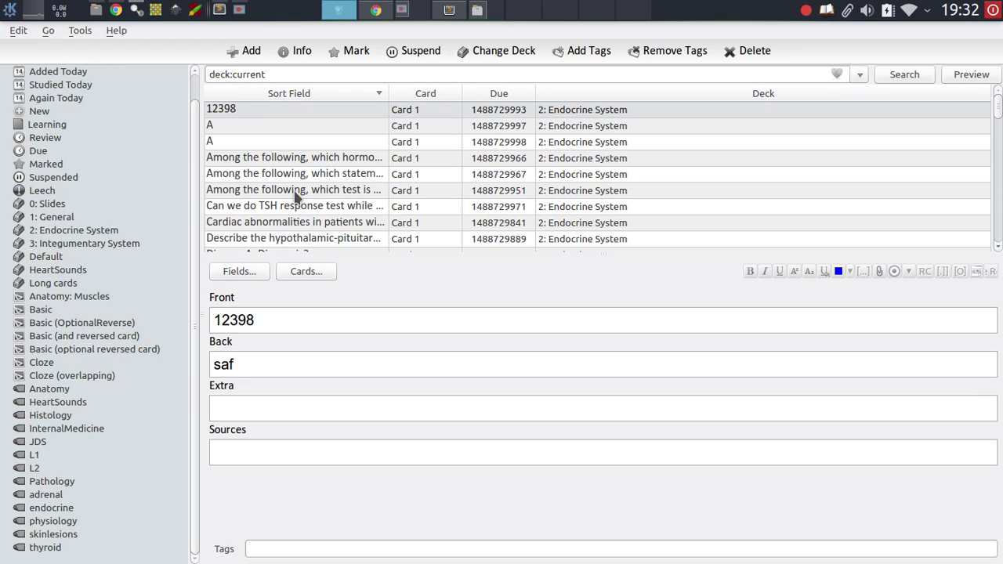
{"action": "left_click", "coordinate": [381, 189]}
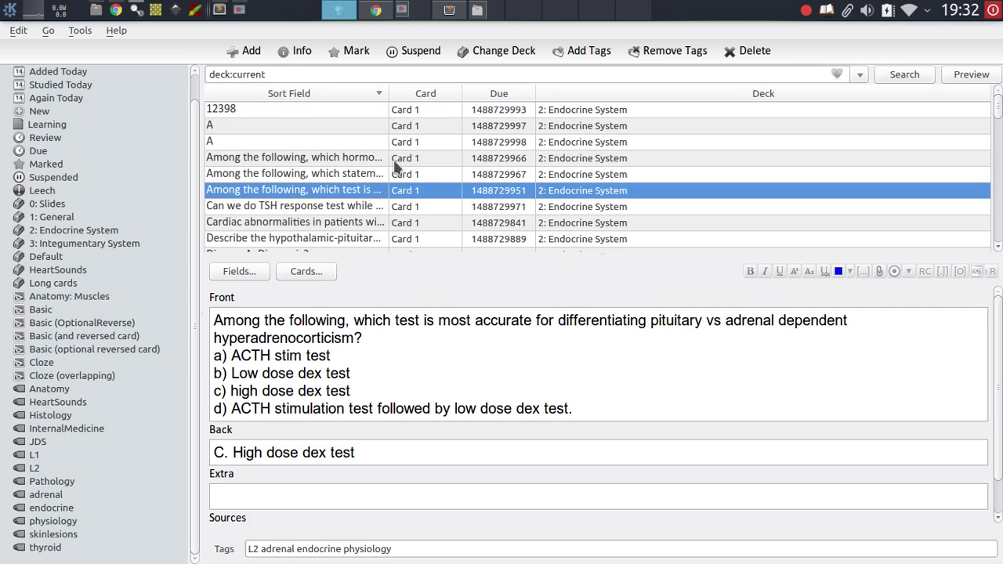
{"action": "key", "text": "Escape"}
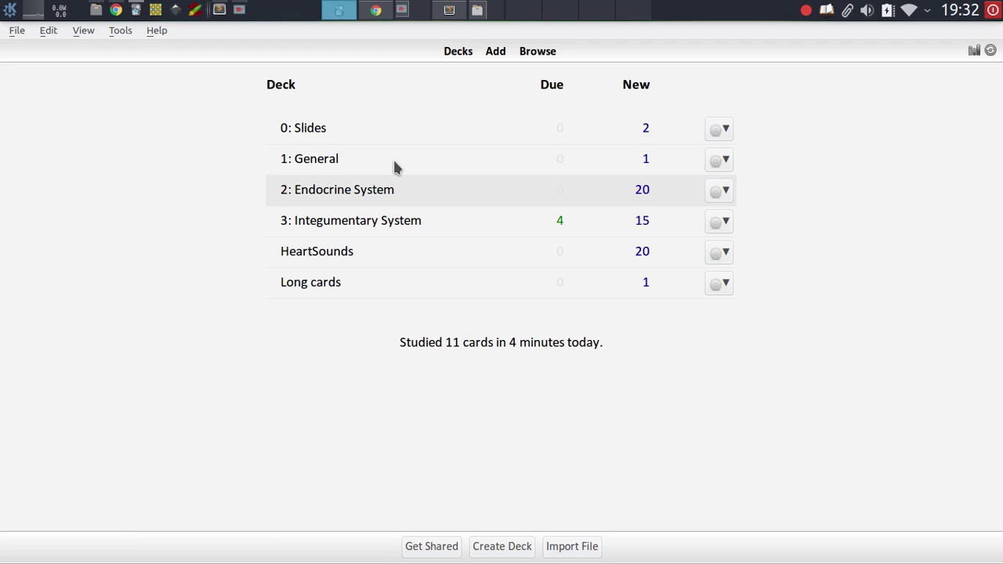
- Open the _Zooming add-on's code from Tools > Add-ons and maximize the editor
{"action": "left_click", "coordinate": [125, 31]}
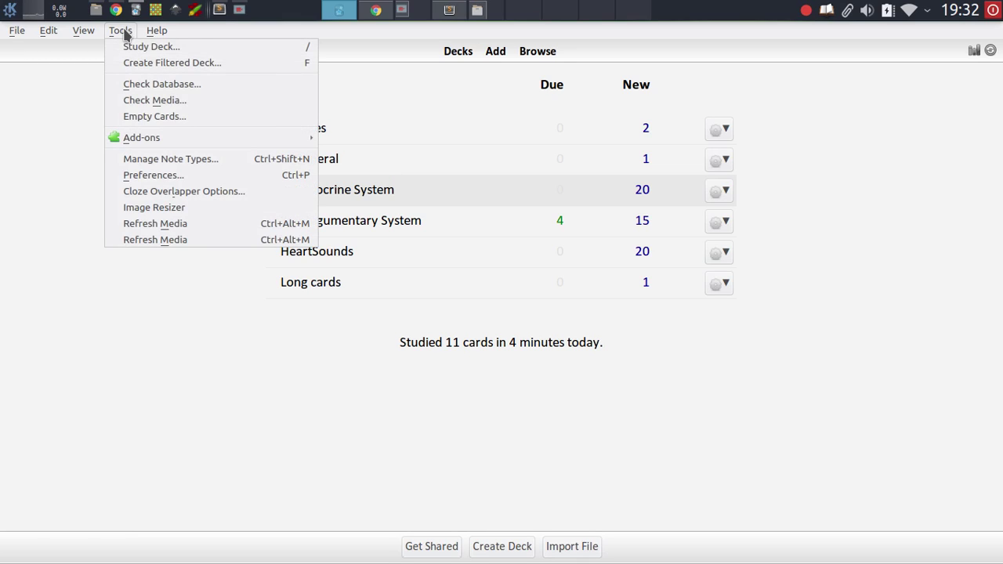
{"action": "mouse_move", "coordinate": [235, 145]}
{"action": "mouse_move", "coordinate": [413, 243]}
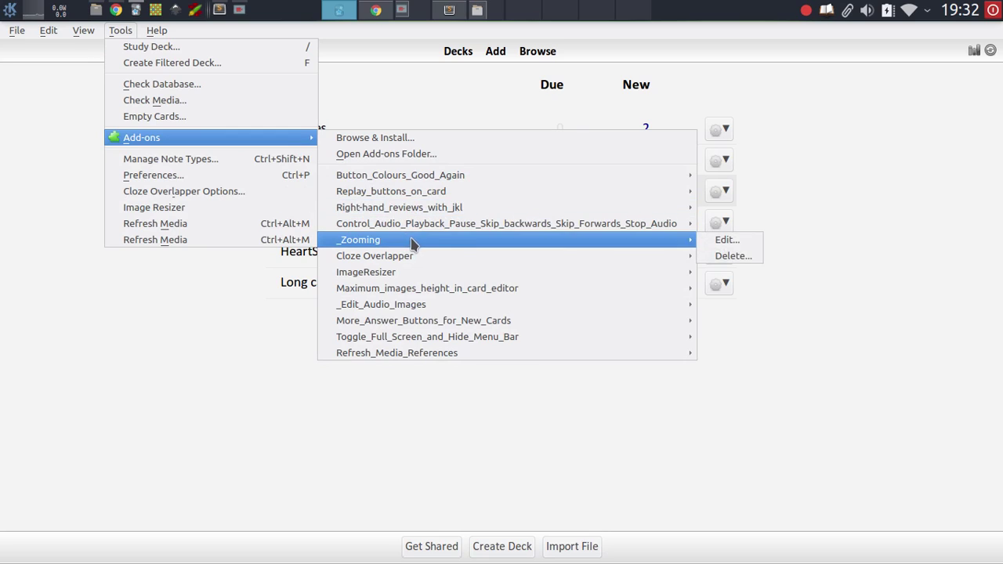
{"action": "left_click", "coordinate": [703, 241]}
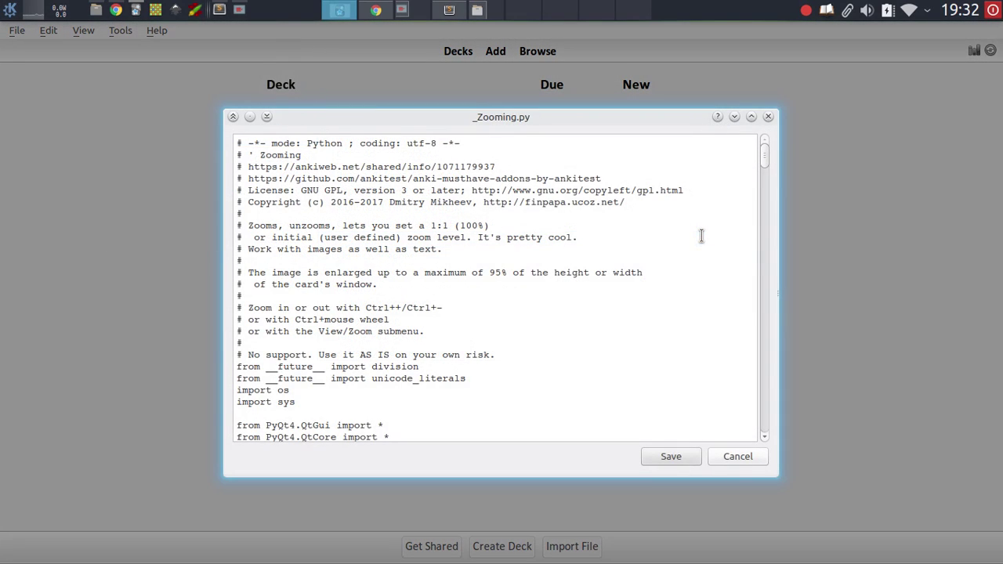
{"action": "scroll", "coordinate": [701, 236], "scroll_direction": "down", "scroll_amount": 9}
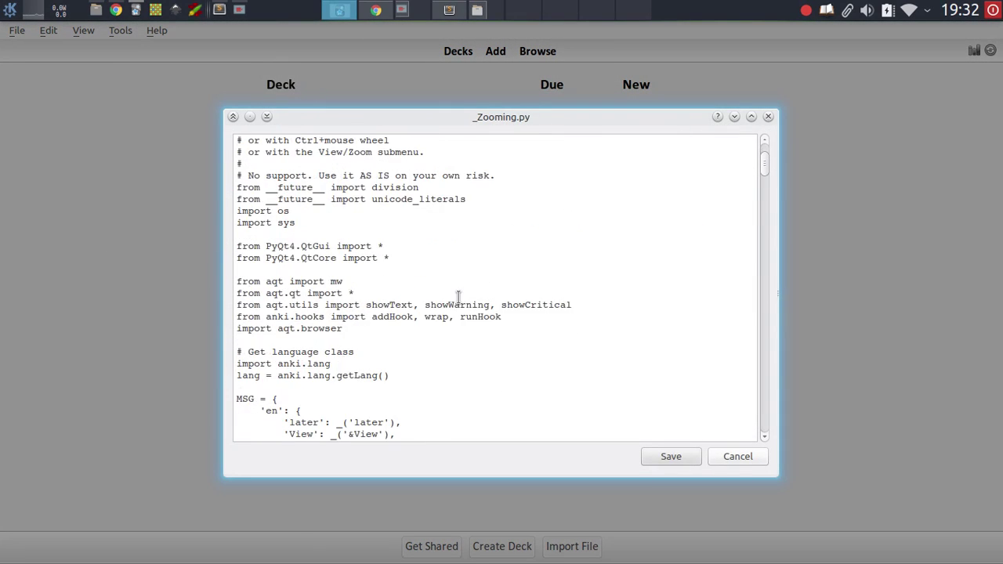
{"action": "double_click", "coordinate": [505, 117]}
- Comment out the FONT 'Calibri' and FONTSIZE 16 lines with # and save the code
{"action": "scroll", "coordinate": [326, 231], "scroll_direction": "down", "scroll_amount": 5}
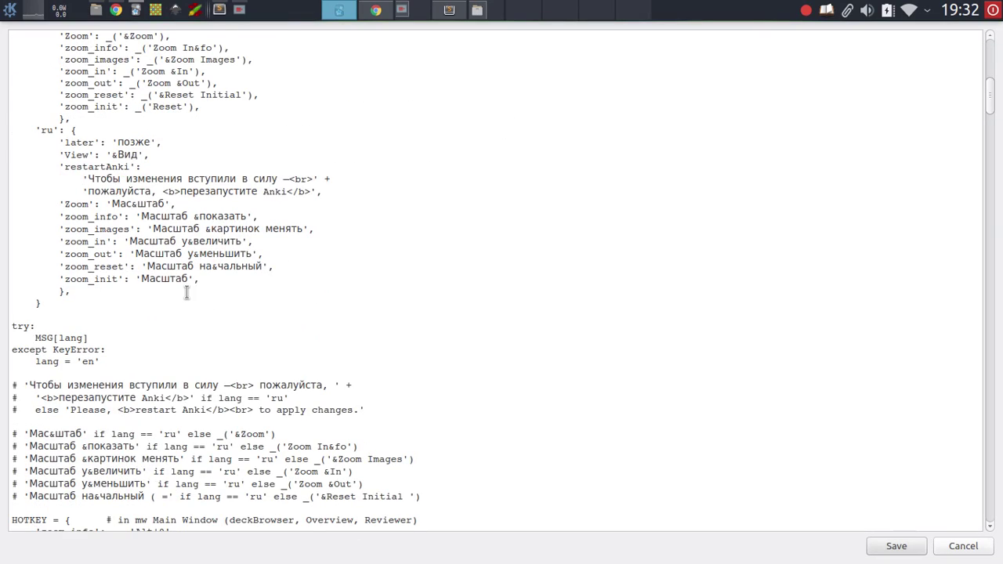
{"action": "scroll", "coordinate": [185, 284], "scroll_direction": "down", "scroll_amount": 6}
{"action": "scroll", "coordinate": [185, 284], "scroll_direction": "down", "scroll_amount": 11}
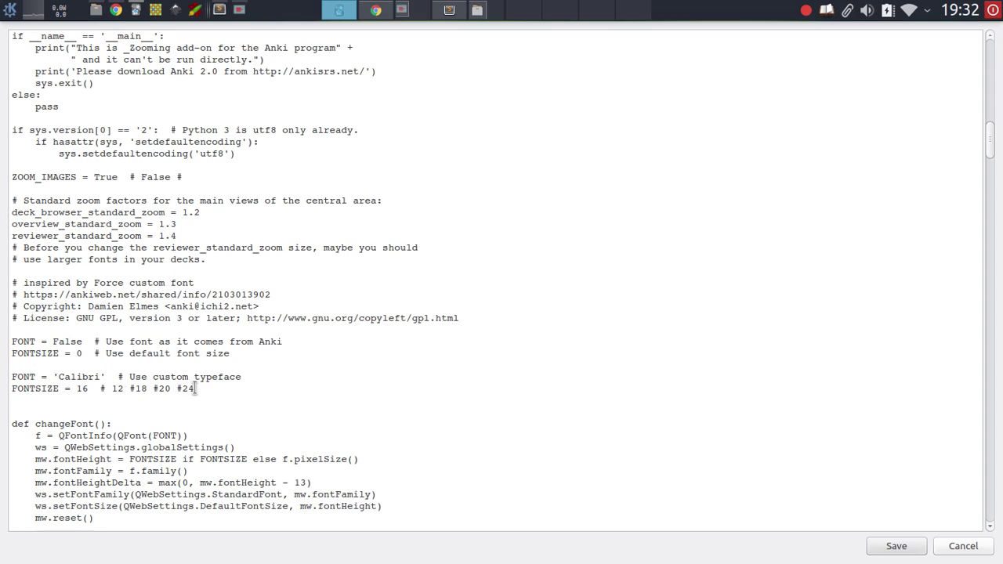
{"action": "left_click", "coordinate": [205, 389]}
{"action": "left_click", "coordinate": [9, 380], "text": "shift"}
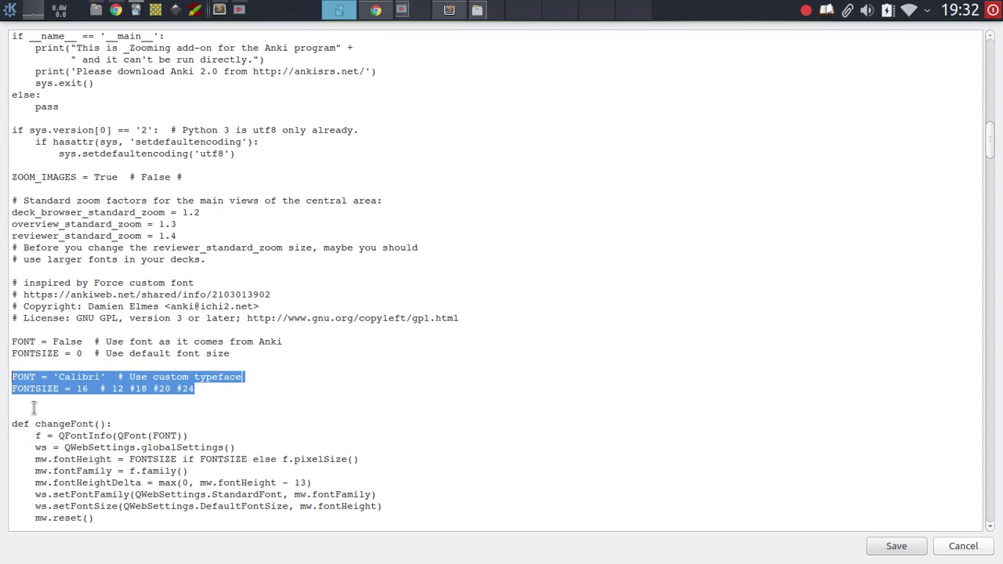
{"action": "left_click", "coordinate": [10, 377]}
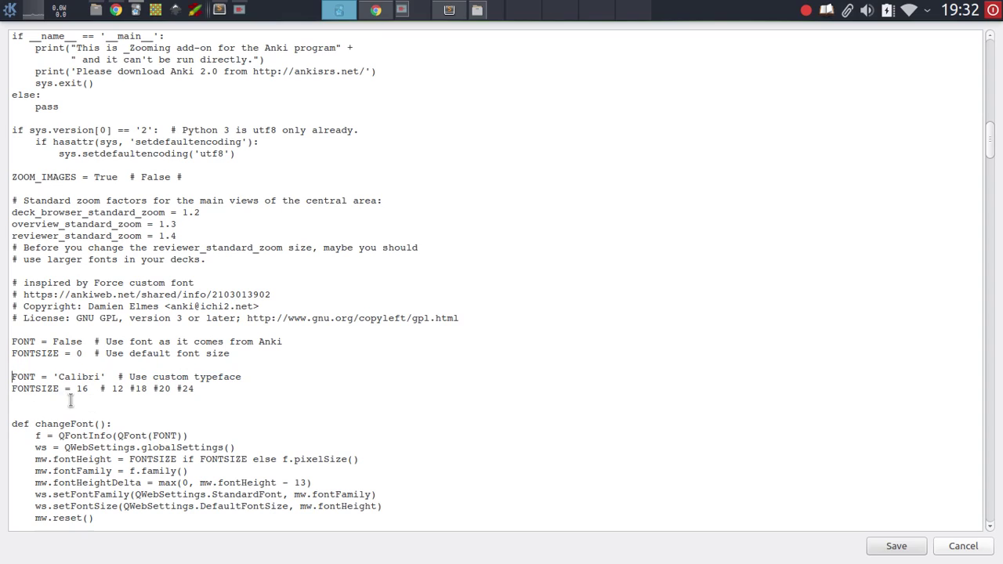
{"action": "type", "text": "#"}
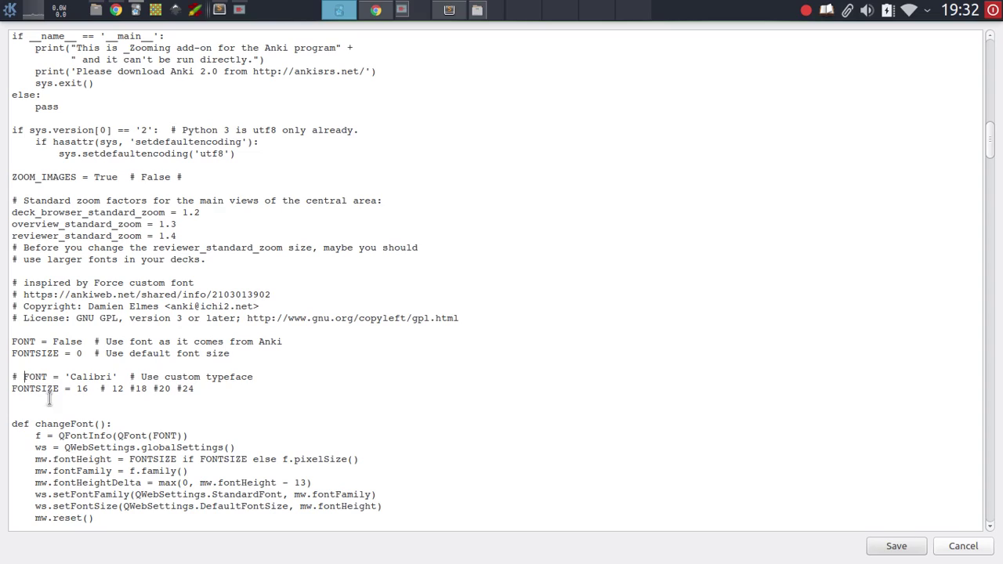
{"action": "key", "text": "Down"}
{"action": "key", "text": "Home"}
{"action": "type", "text": "#"}
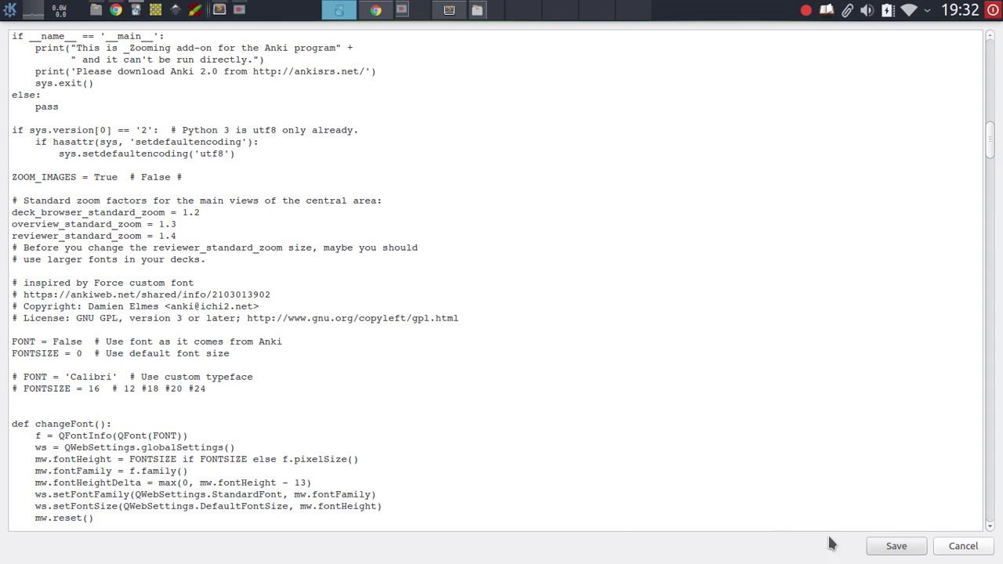
{"action": "left_click", "coordinate": [873, 546]}
- Restart Anki so the add-on edits apply, and maximize its window
{"action": "left_click", "coordinate": [565, 319]}
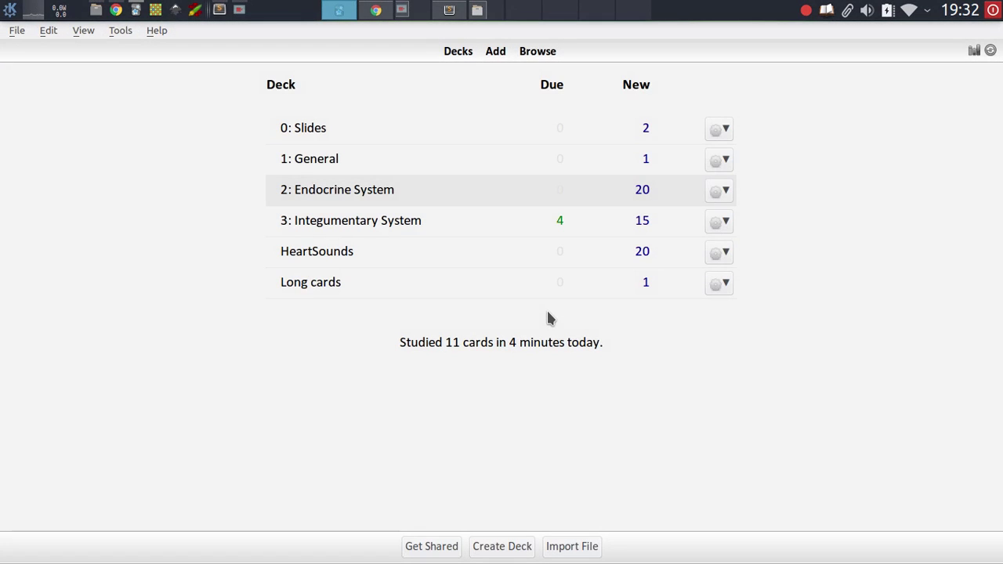
{"action": "key", "text": "ctrl+q"}
{"action": "double_click", "coordinate": [36, 78]}
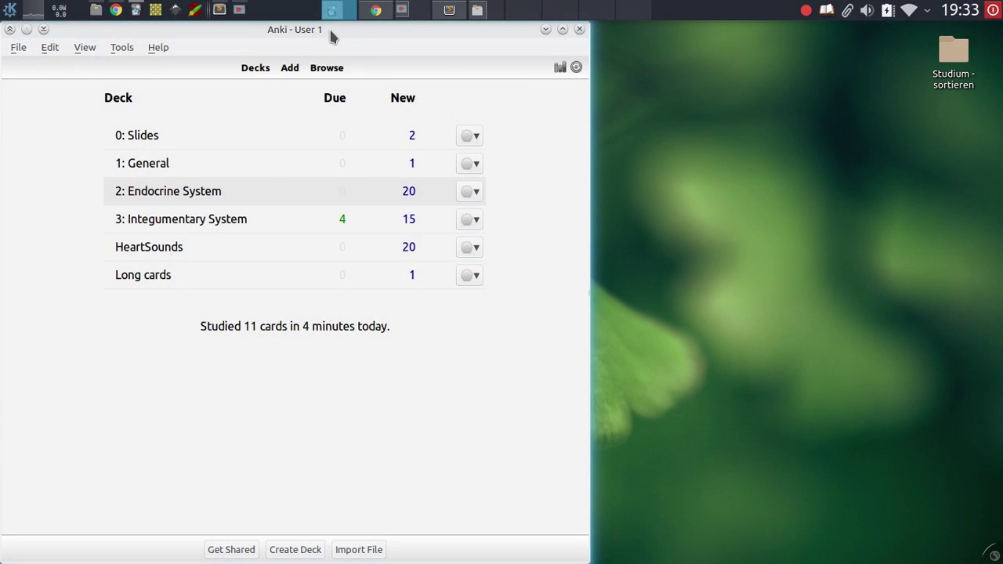
{"action": "double_click", "coordinate": [329, 29]}
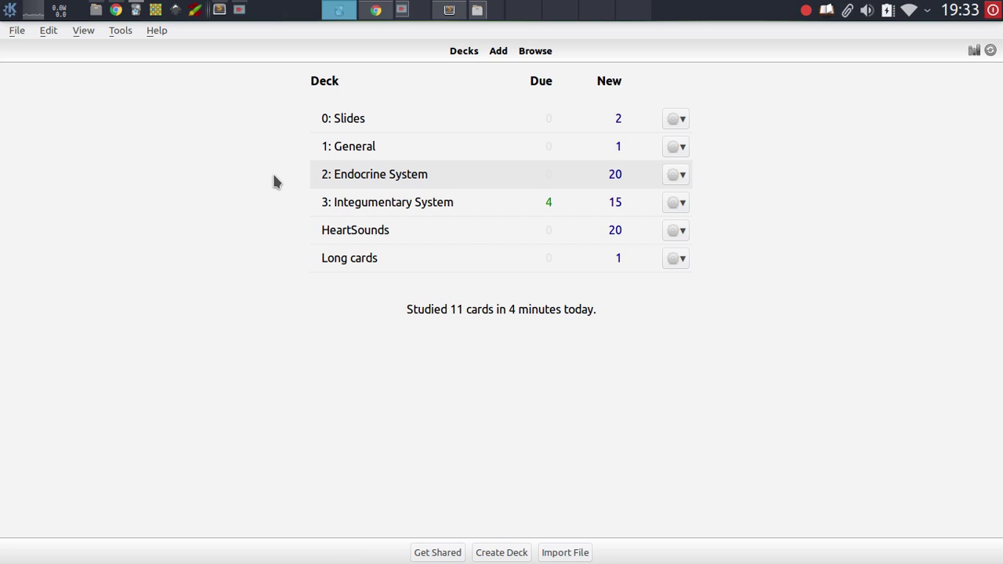
- Compare the Zoom and Zooming add-on pages in Chrome, then return to Anki
{"action": "left_click", "coordinate": [376, 9]}
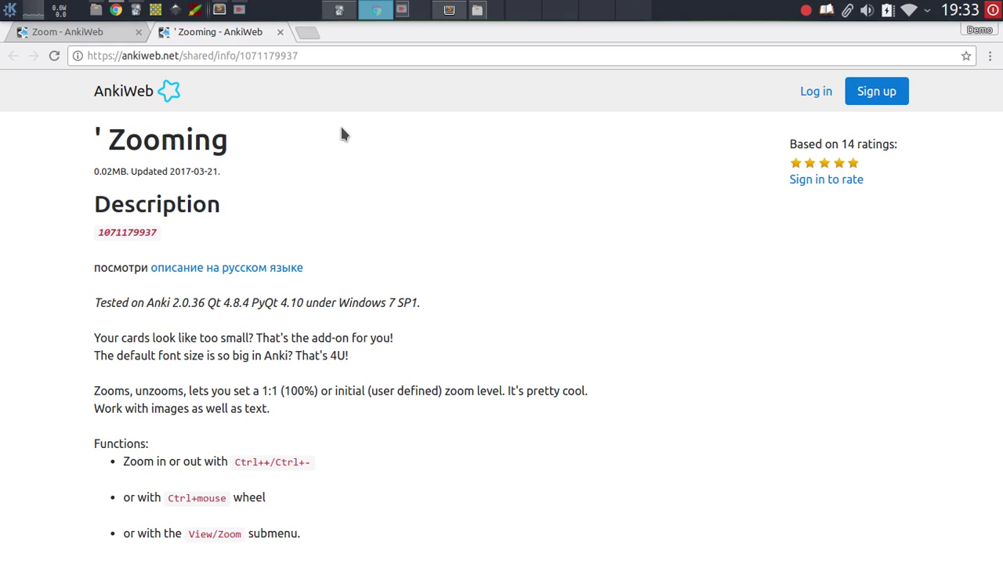
{"action": "left_click", "coordinate": [90, 33]}
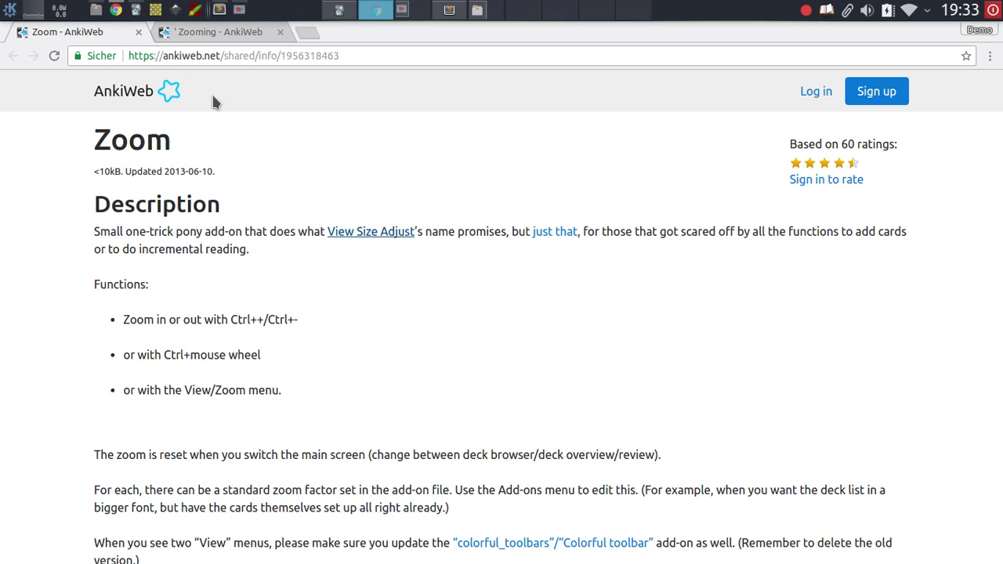
{"action": "left_click", "coordinate": [222, 35]}
{"action": "left_click", "coordinate": [342, 11]}
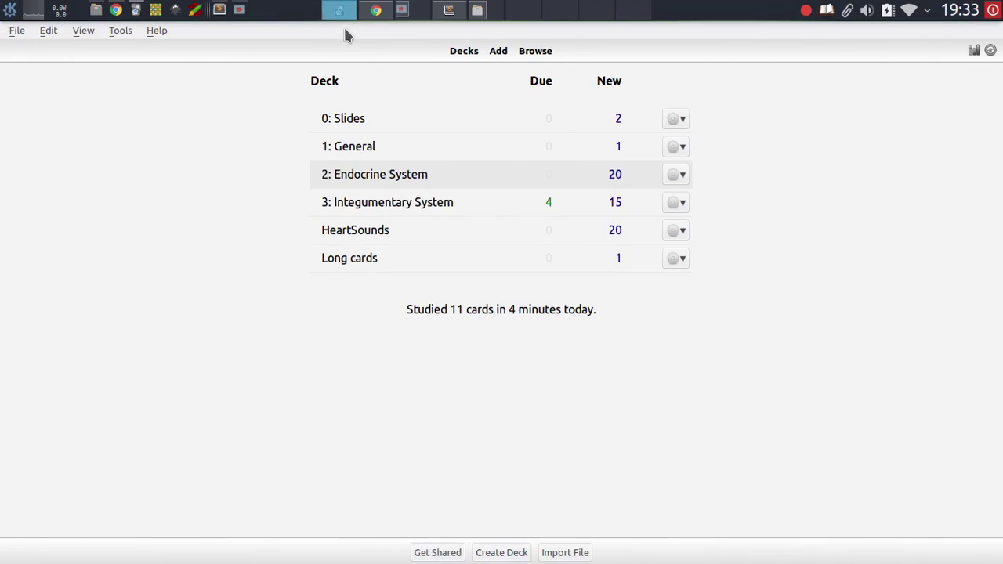
- Study the 3: Integumentary System deck and reveal the Nodule card's answer
{"action": "left_click", "coordinate": [387, 206]}
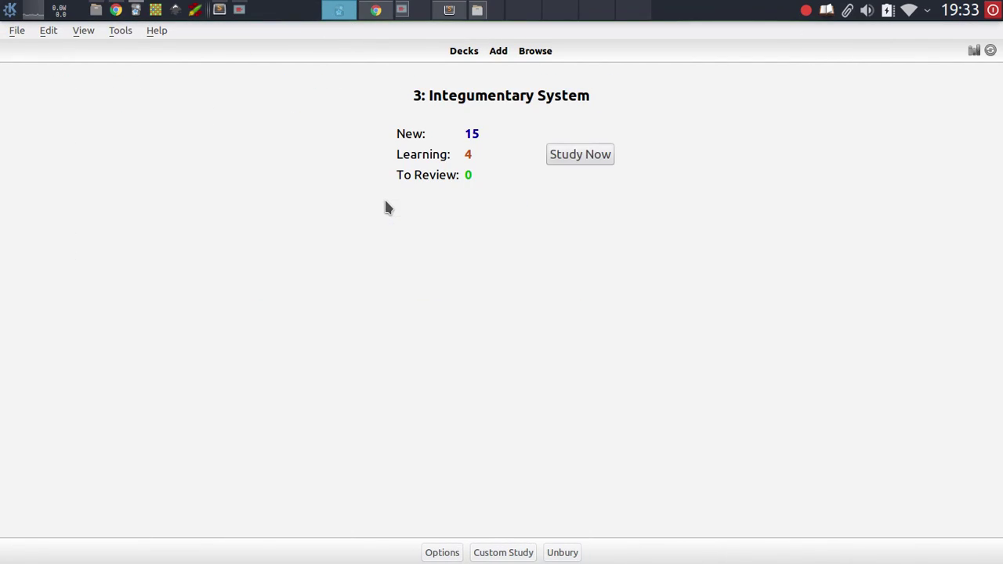
{"action": "key", "text": "s"}
{"action": "key", "text": "space"}
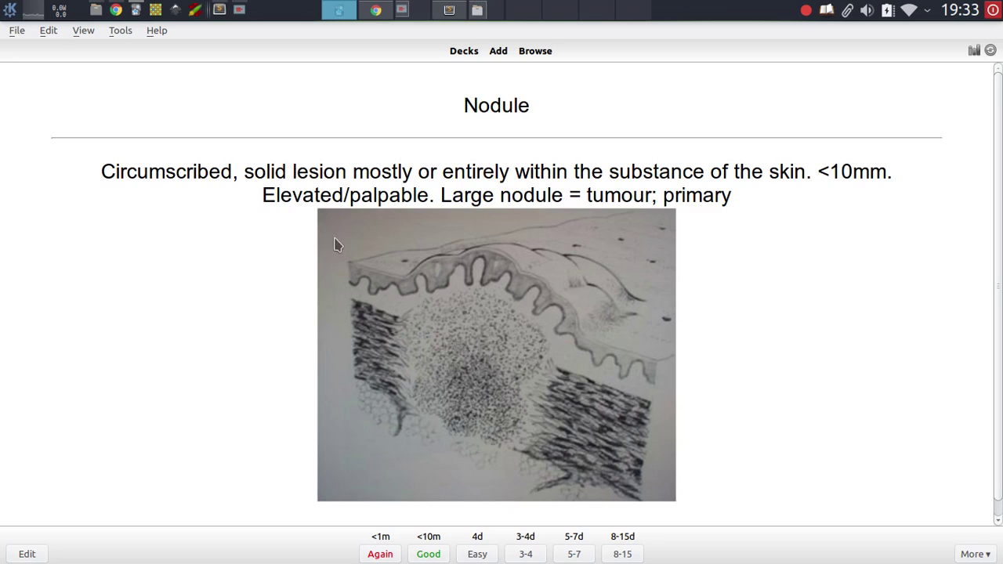
- Zoom the Nodule card's definition and sketch in and out with Ctrl+mouse wheel
{"action": "scroll", "coordinate": [376, 309], "scroll_direction": "down", "scroll_amount": 1}
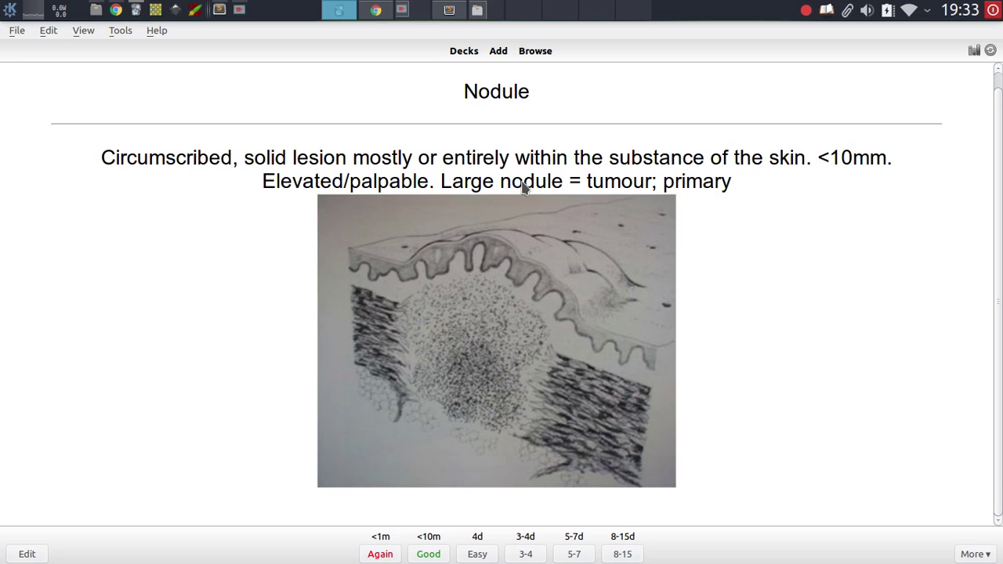
{"action": "scroll", "coordinate": [566, 341], "scroll_direction": "down", "scroll_amount": 1, "text": "ctrl"}
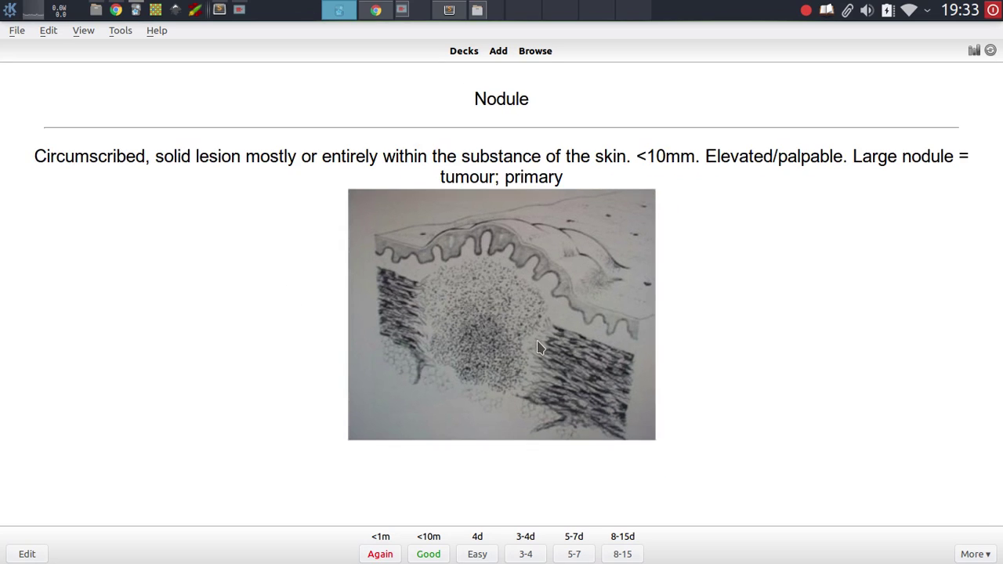
{"action": "scroll", "coordinate": [541, 345], "scroll_direction": "up", "scroll_amount": 4, "text": "ctrl"}
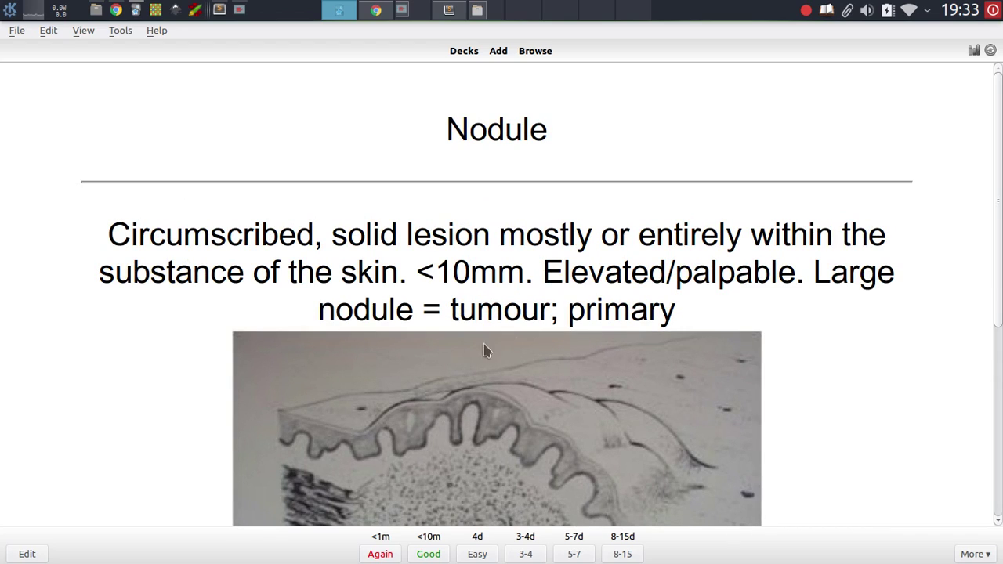
{"action": "scroll", "coordinate": [541, 323], "scroll_direction": "down", "scroll_amount": 3}
{"action": "scroll", "coordinate": [526, 339], "scroll_direction": "up", "scroll_amount": 2, "text": "ctrl"}
{"action": "scroll", "coordinate": [527, 339], "scroll_direction": "down", "scroll_amount": 1, "text": "ctrl"}
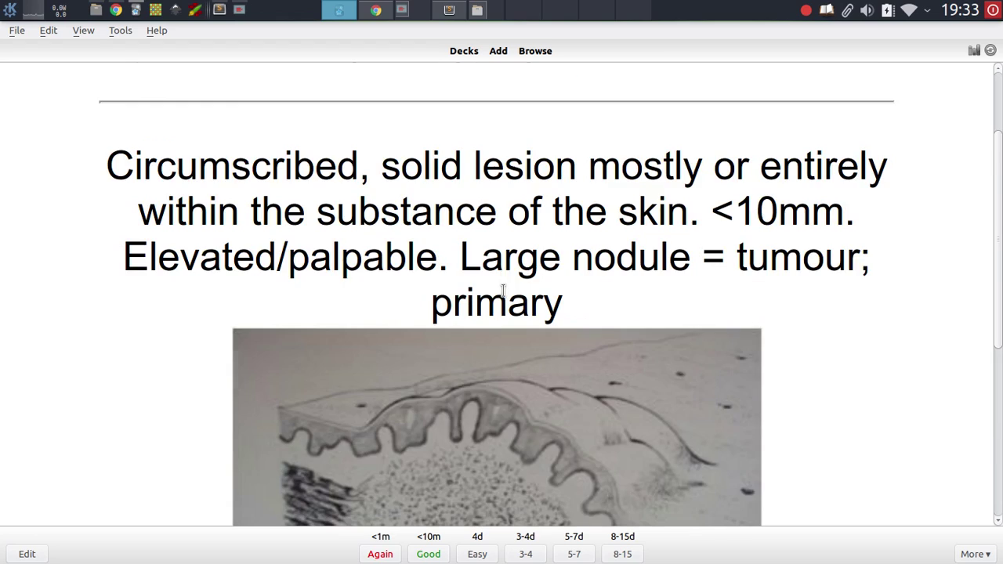
{"action": "scroll", "coordinate": [502, 298], "scroll_direction": "down", "scroll_amount": 3}
{"action": "scroll", "coordinate": [474, 378], "scroll_direction": "up", "scroll_amount": 1}
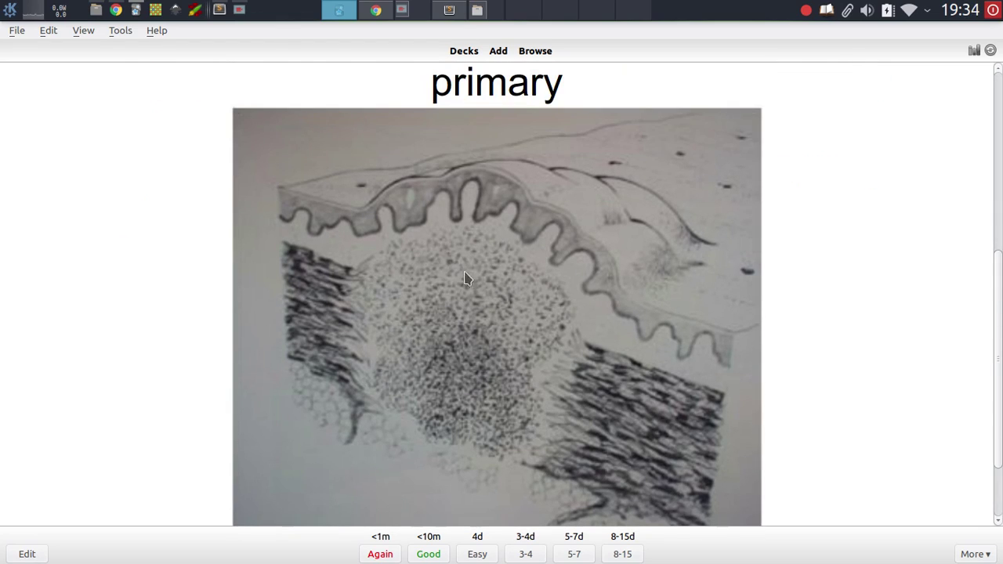
{"action": "scroll", "coordinate": [470, 368], "scroll_direction": "up", "scroll_amount": 3}
{"action": "scroll", "coordinate": [440, 331], "scroll_direction": "up", "scroll_amount": 2, "text": "ctrl"}
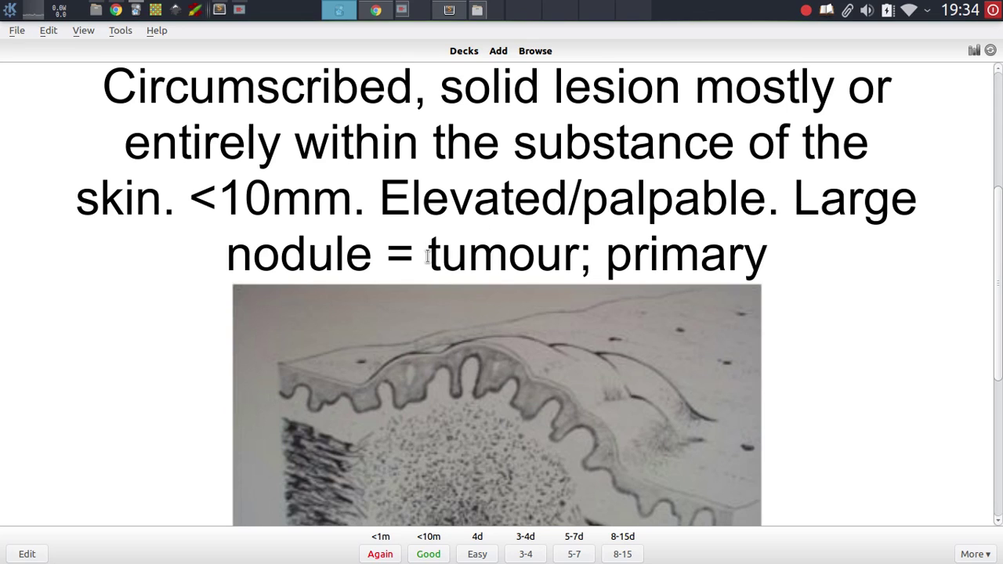
{"action": "scroll", "coordinate": [437, 319], "scroll_direction": "down", "scroll_amount": 2, "text": "ctrl"}
{"action": "scroll", "coordinate": [458, 317], "scroll_direction": "down", "scroll_amount": 4, "text": "ctrl"}
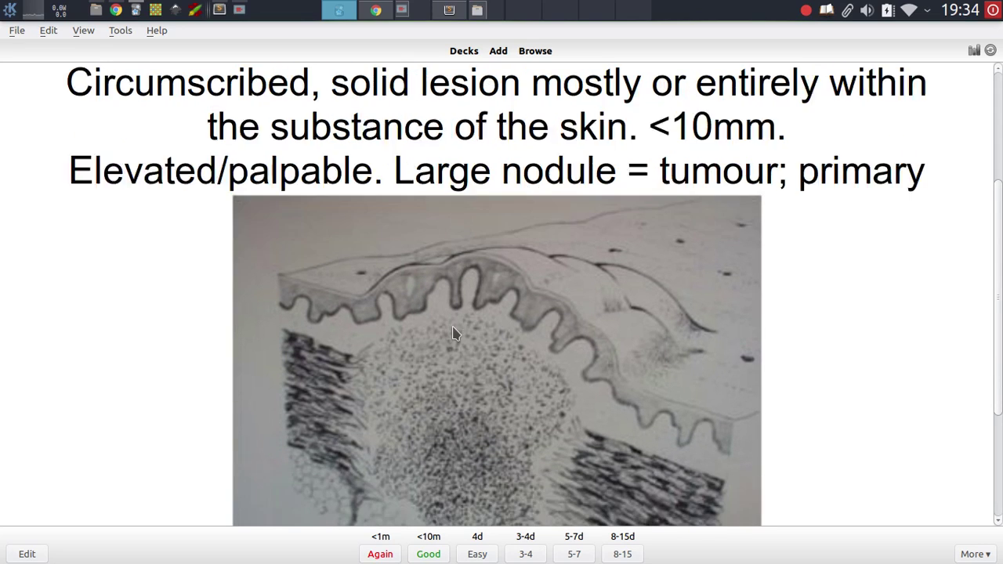
{"action": "scroll", "coordinate": [450, 356], "scroll_direction": "down", "scroll_amount": 1, "text": "ctrl"}
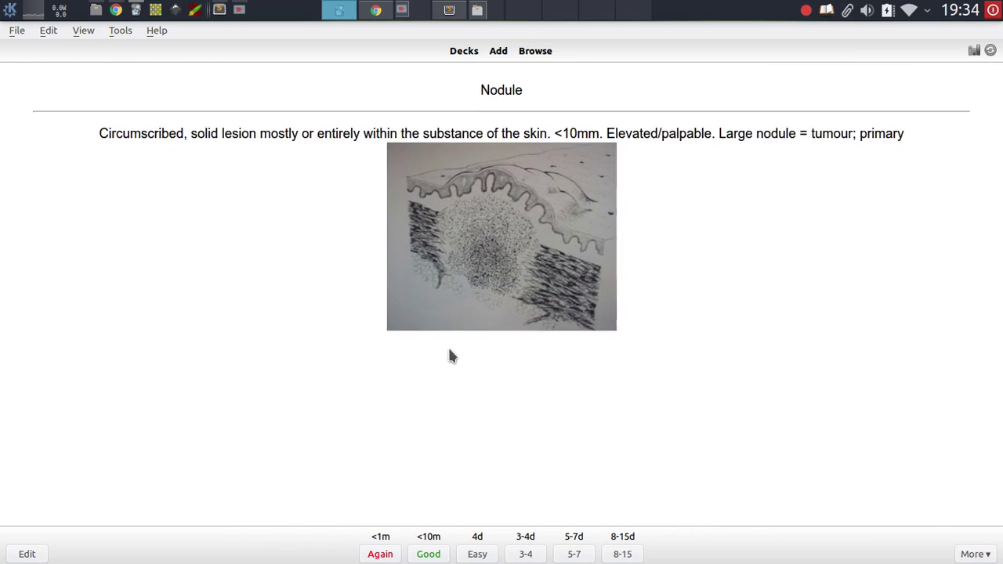
{"action": "scroll", "coordinate": [458, 342], "scroll_direction": "up", "scroll_amount": 3, "text": "ctrl"}
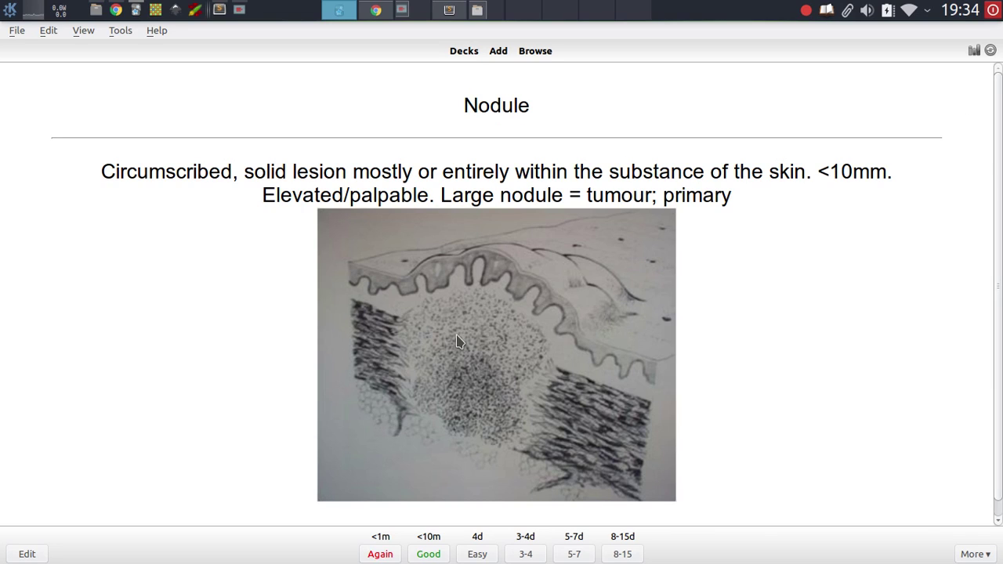
- Scroll the Zooming add-on page to the image-size tip and select 'img { max-width: none; max-height: none; }'
{"action": "left_click", "coordinate": [376, 9]}
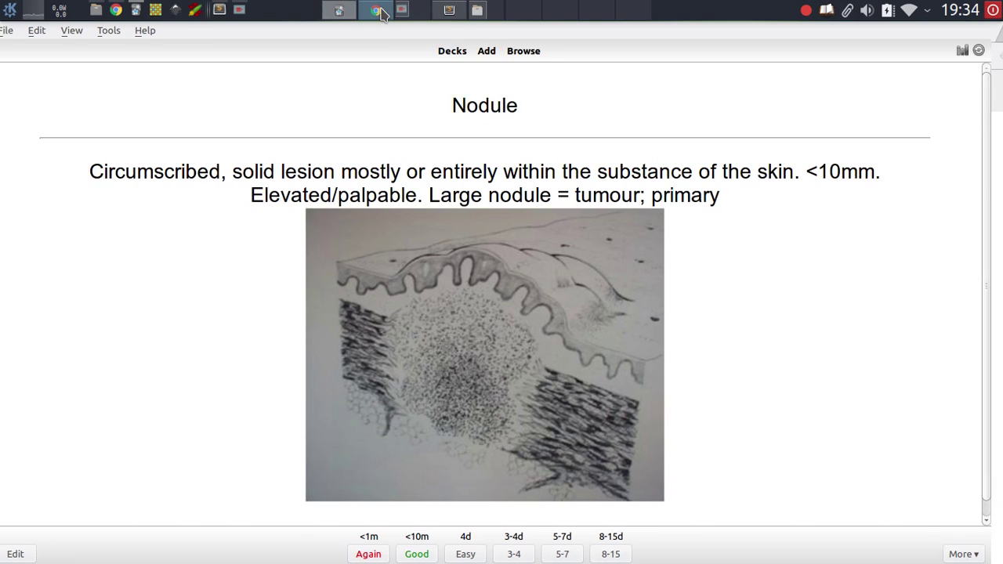
{"action": "scroll", "coordinate": [219, 188], "scroll_direction": "down", "scroll_amount": 3}
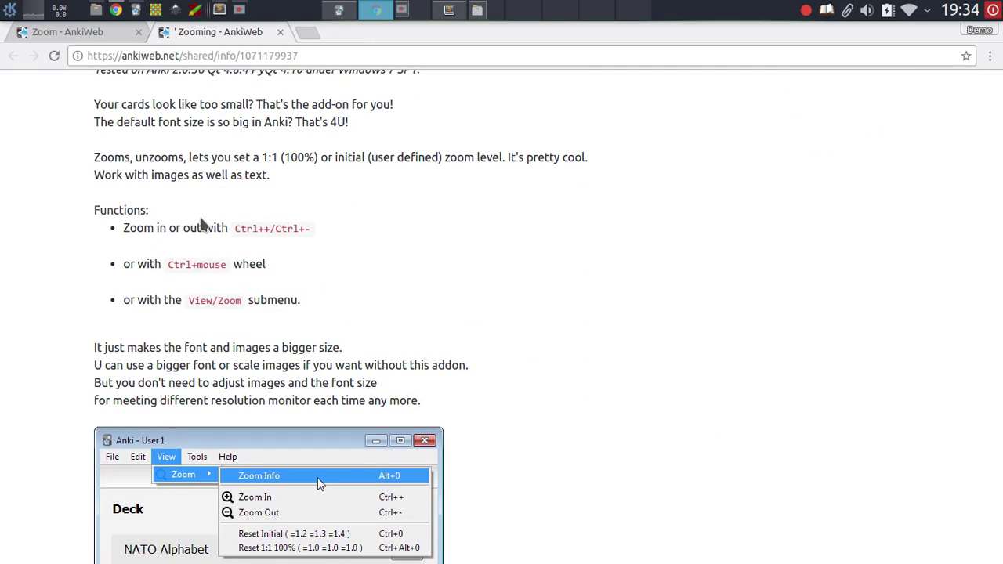
{"action": "scroll", "coordinate": [235, 203], "scroll_direction": "down", "scroll_amount": 8}
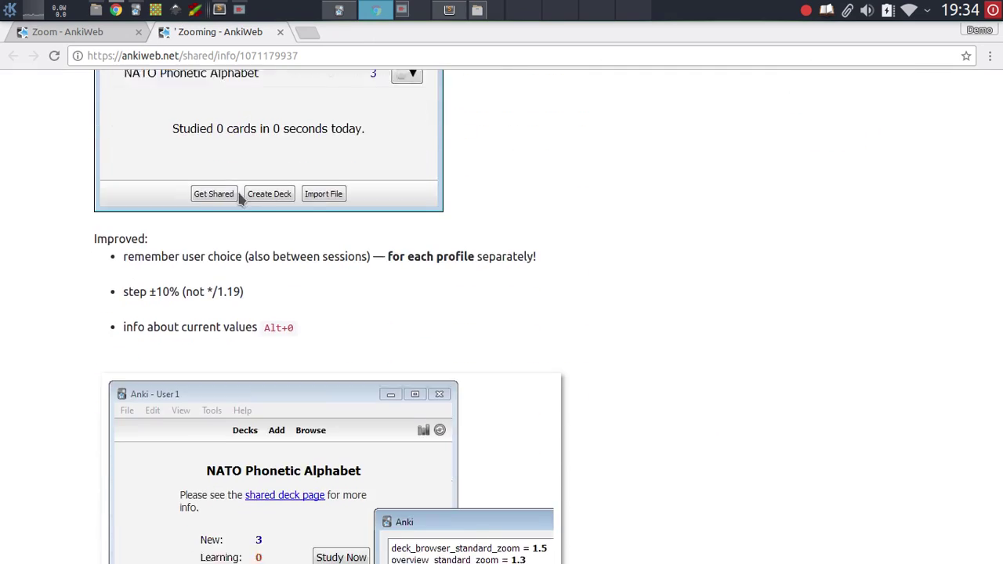
{"action": "scroll", "coordinate": [238, 276], "scroll_direction": "down", "scroll_amount": 5}
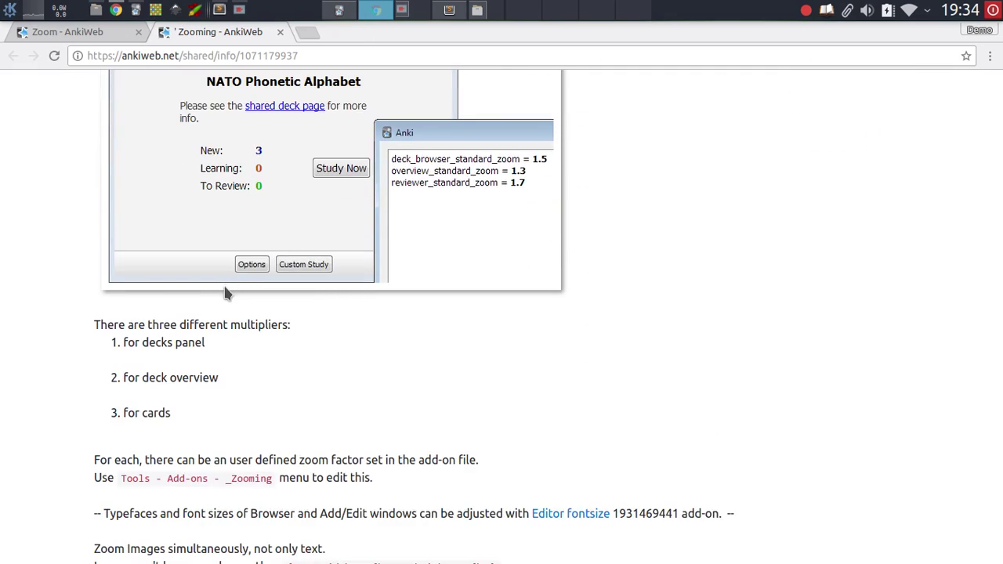
{"action": "scroll", "coordinate": [225, 293], "scroll_direction": "down", "scroll_amount": 5}
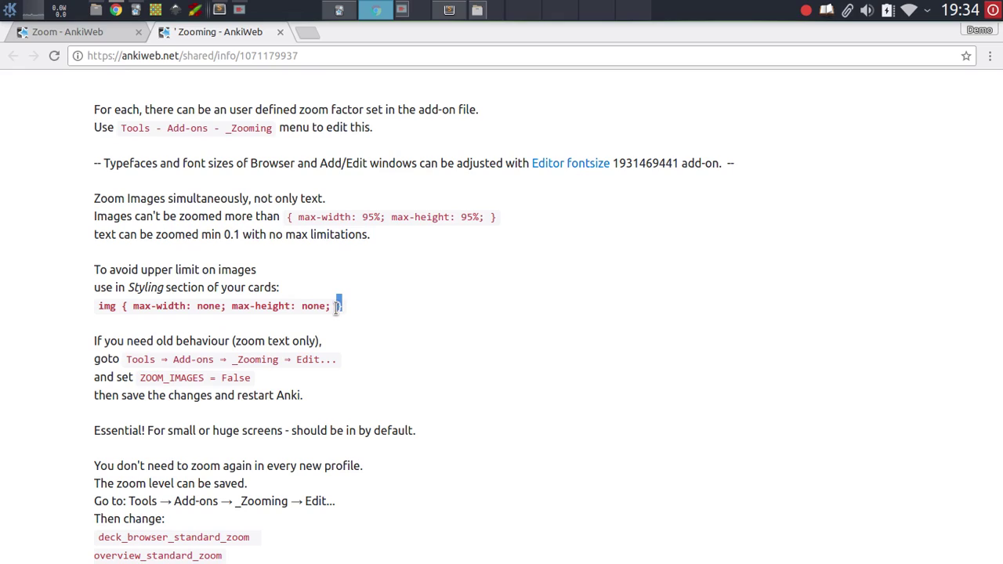
{"action": "left_click_drag", "start_coordinate": [338, 306], "coordinate": [306, 309]}
{"action": "left_click_drag", "start_coordinate": [306, 309], "coordinate": [96, 305]}
{"action": "key", "text": "ctrl+c"}
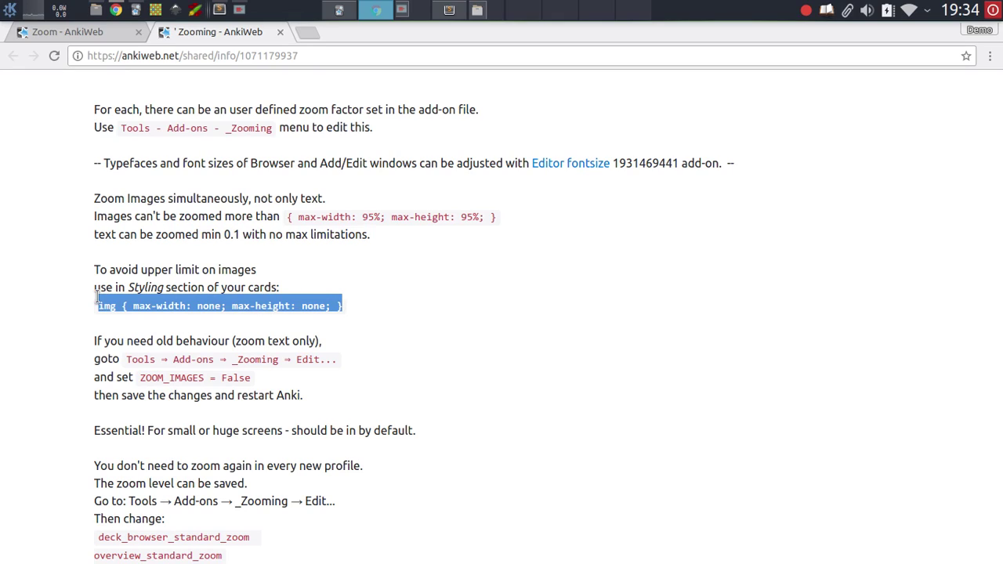
{"action": "left_click", "coordinate": [338, 9]}
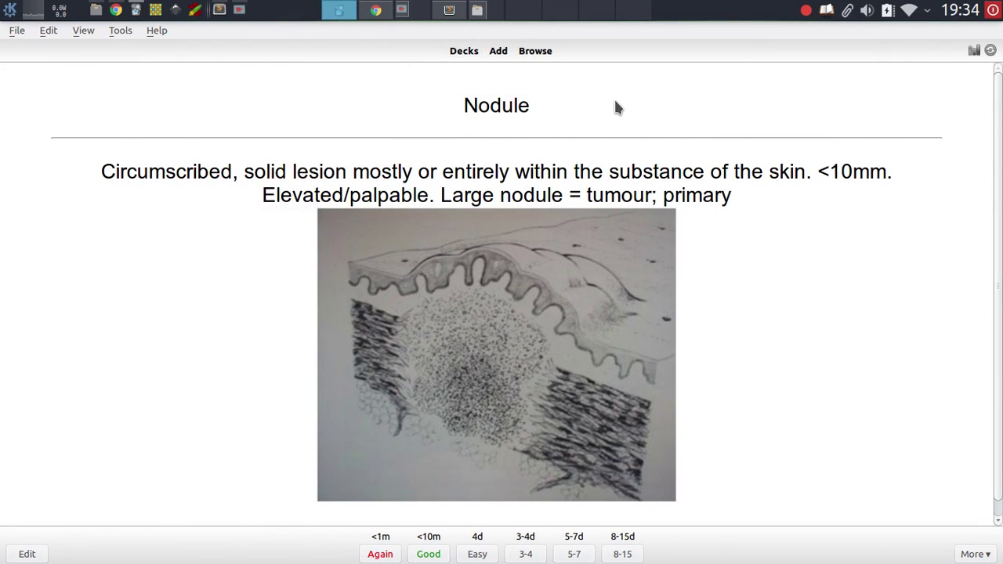
{"action": "key", "text": "super+Left"}
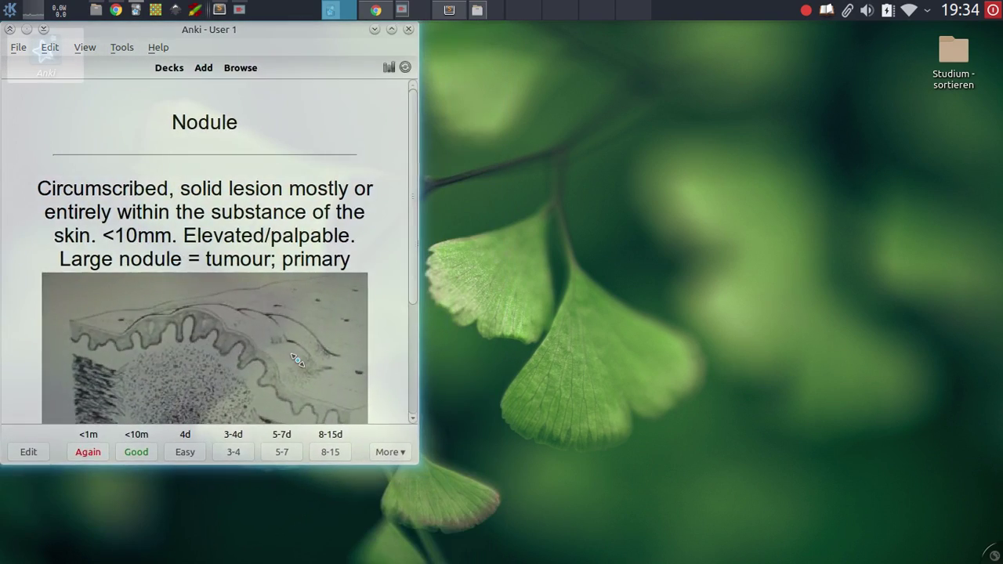
{"action": "left_click_drag", "start_coordinate": [297, 360], "coordinate": [660, 424]}
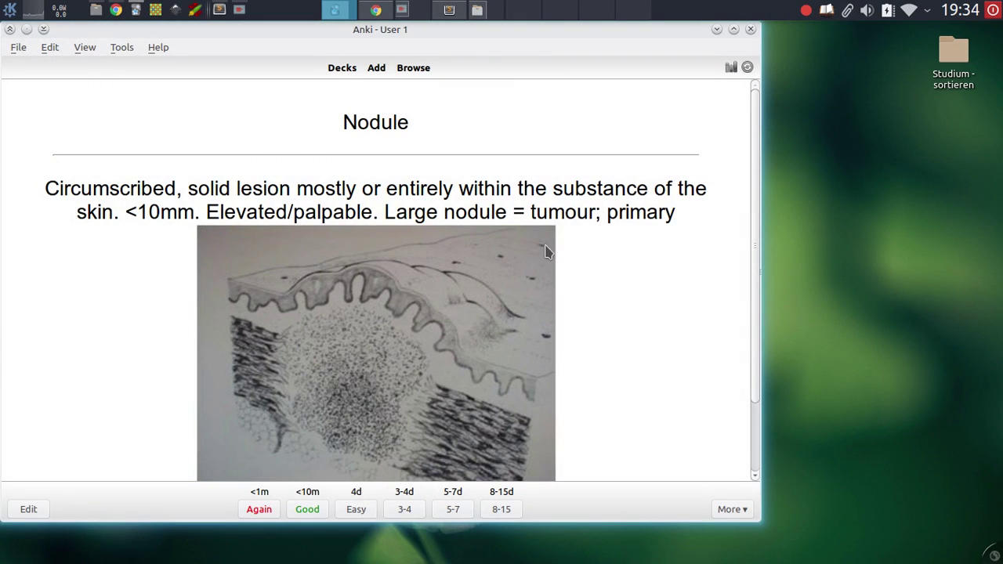
{"action": "double_click", "coordinate": [378, 29]}
{"action": "left_click", "coordinate": [376, 16]}
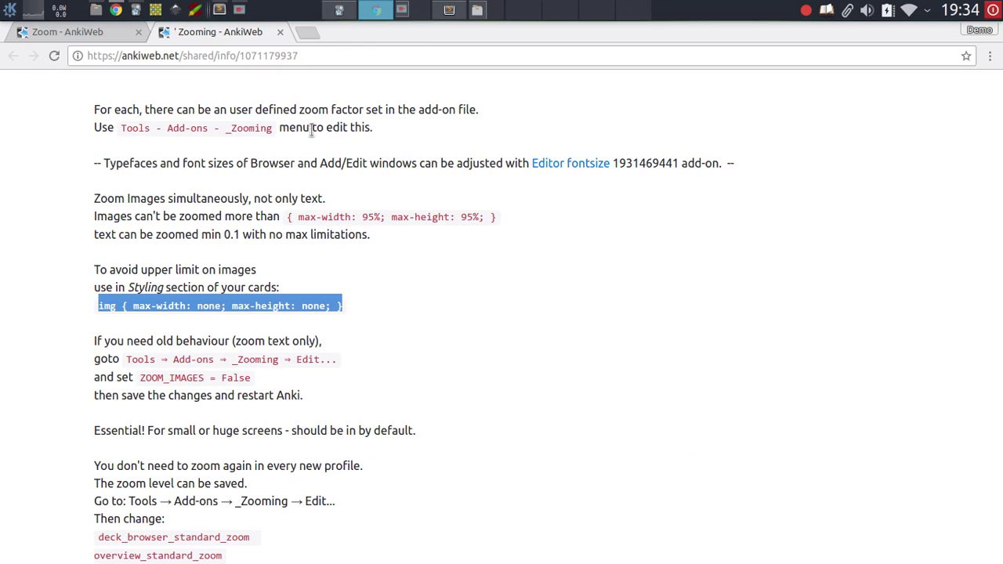
- Paste the img { max-width: none; max-height: none; } rule into the Nodule card's Styling
{"action": "left_click", "coordinate": [341, 10]}
{"action": "key", "text": "e"}
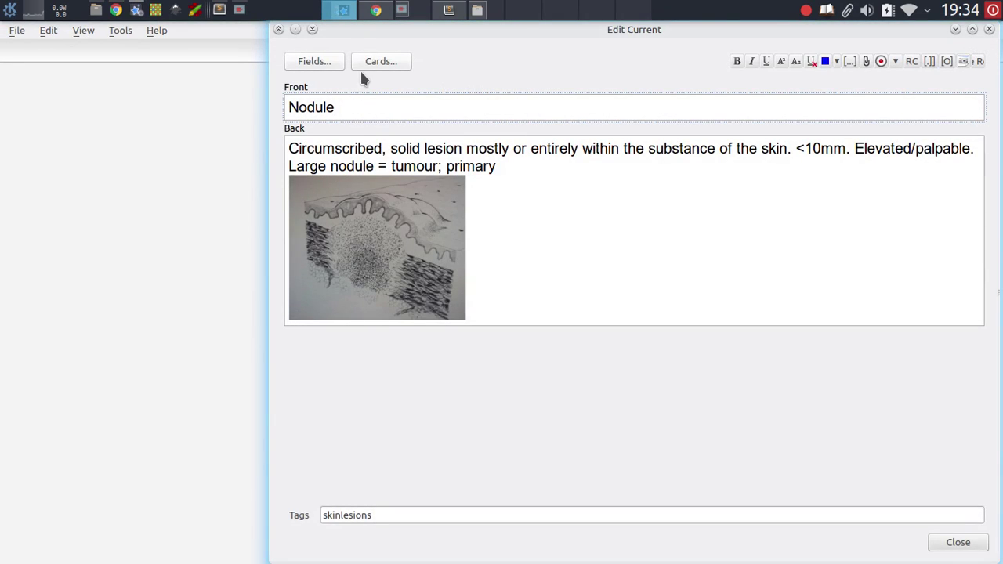
{"action": "left_click", "coordinate": [374, 64]}
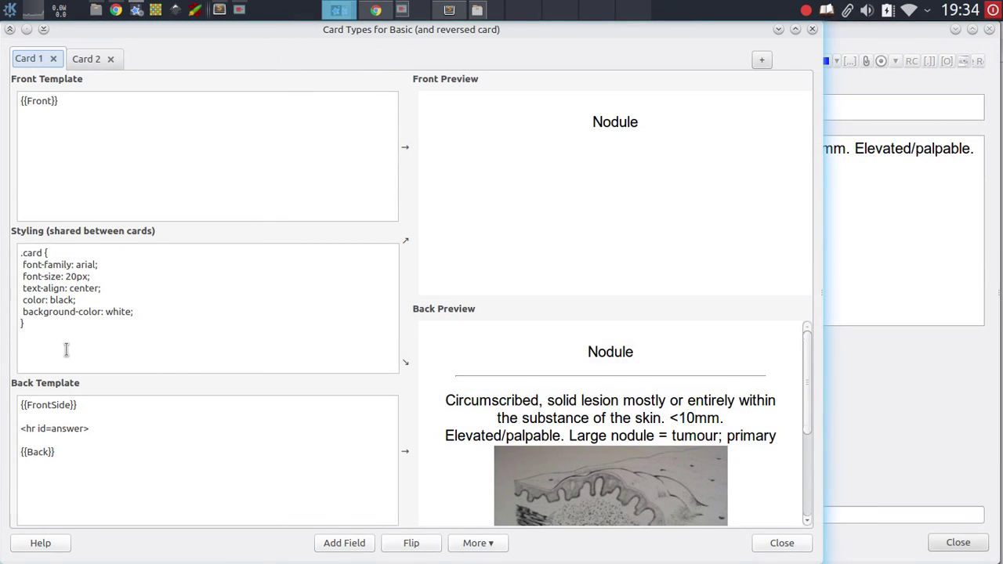
{"action": "left_click", "coordinate": [75, 352]}
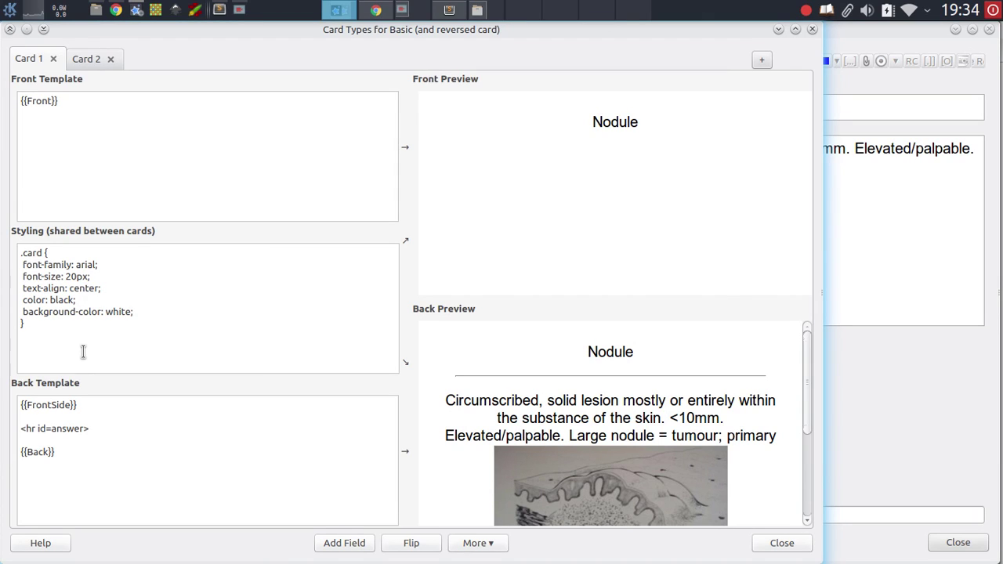
{"action": "key", "text": "ctrl+v"}
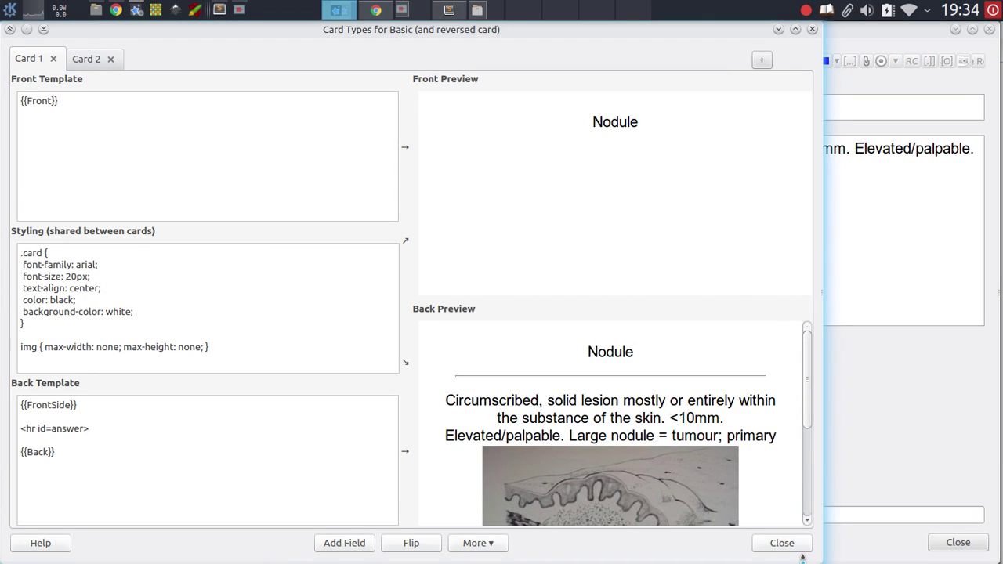
- Close the card types and note editor windows and reveal the Nodule answer
{"action": "left_click", "coordinate": [780, 543]}
{"action": "left_click", "coordinate": [950, 542]}
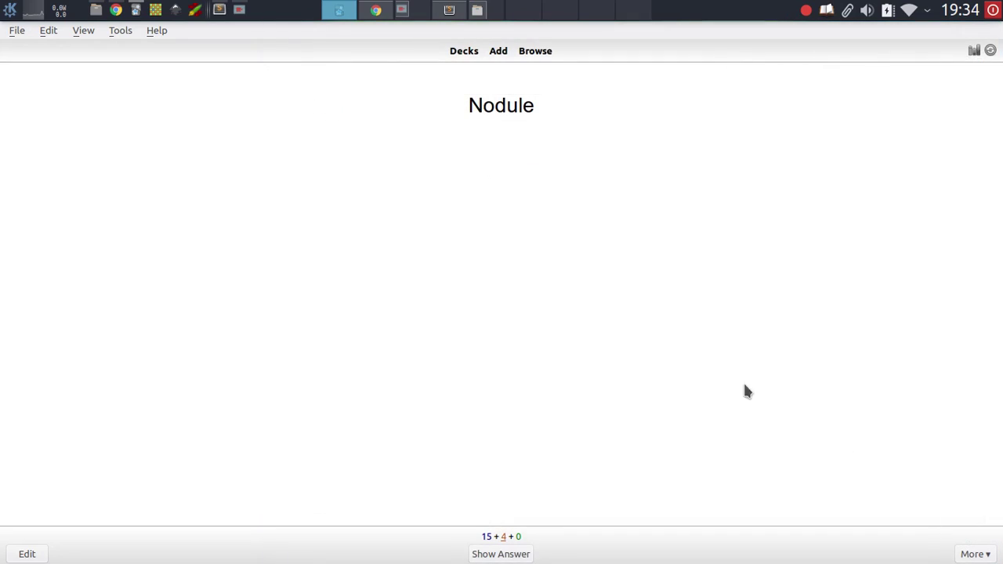
{"action": "key", "text": "space"}
{"action": "scroll", "coordinate": [509, 344], "scroll_direction": "up", "scroll_amount": 5}
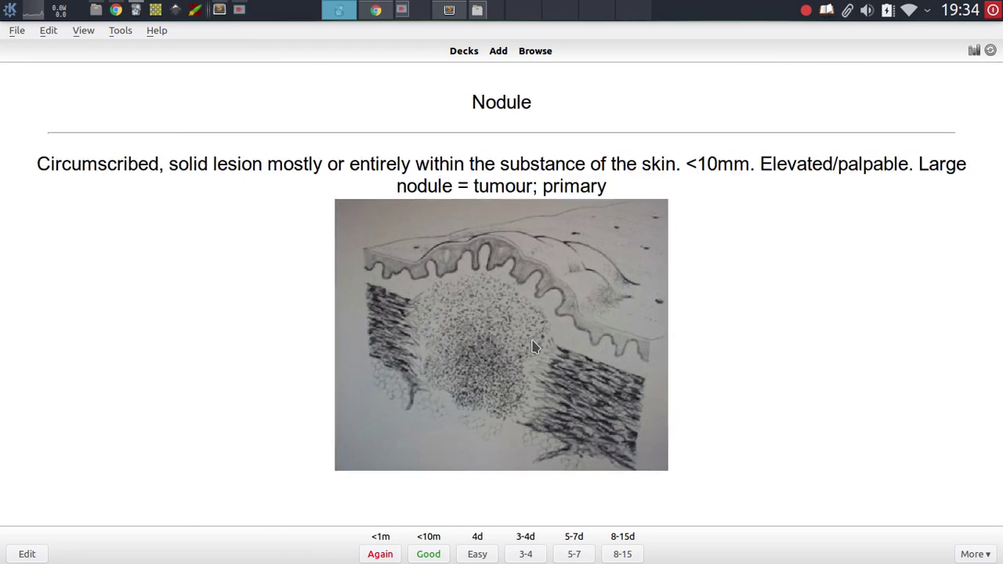
- Zoom the Nodule card in and out to check the sketch enlarges without limit
{"action": "scroll", "coordinate": [509, 365], "scroll_direction": "up", "scroll_amount": 1}
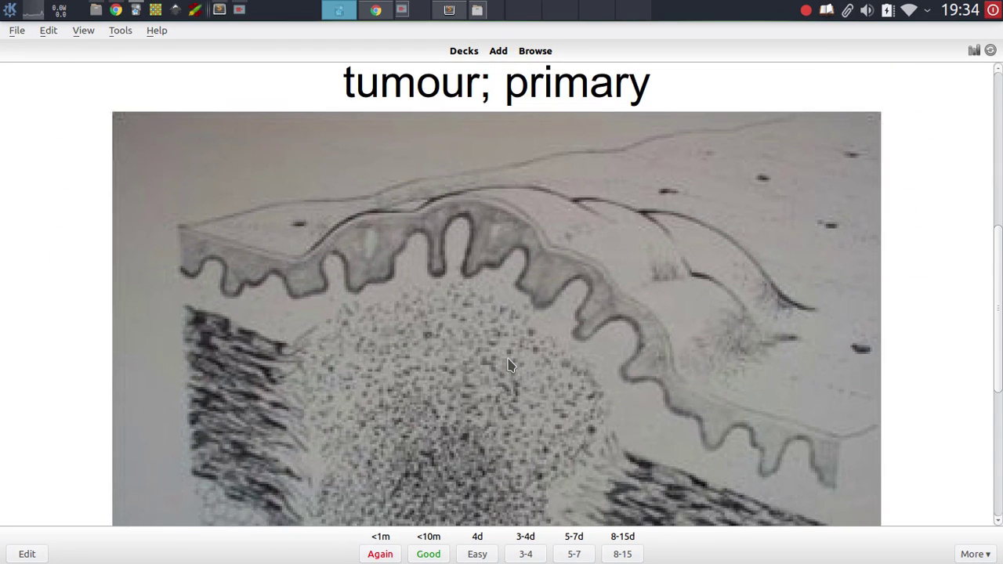
{"action": "scroll", "coordinate": [494, 326], "scroll_direction": "up", "scroll_amount": 2}
{"action": "scroll", "coordinate": [494, 325], "scroll_direction": "down", "scroll_amount": 1}
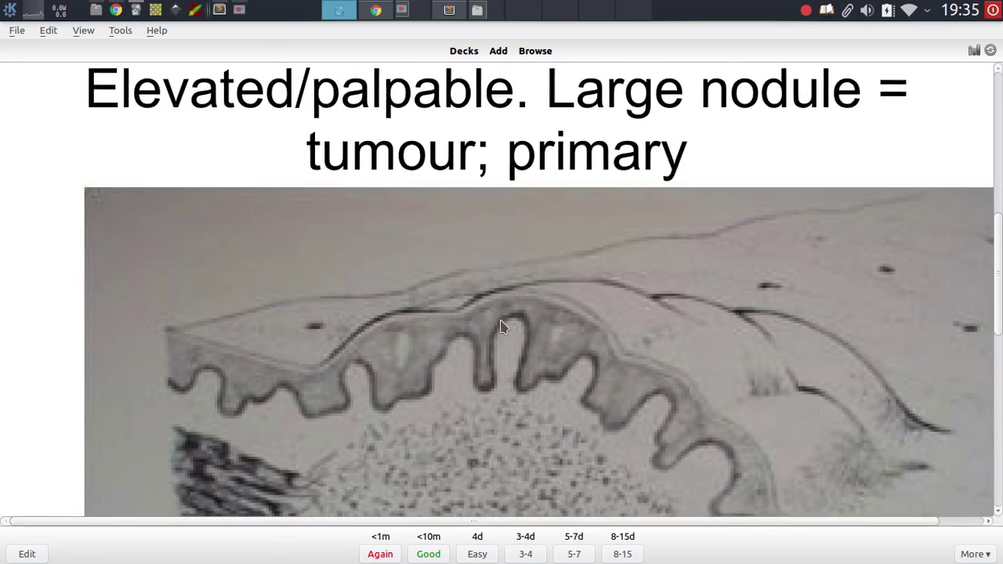
{"action": "scroll", "coordinate": [525, 348], "scroll_direction": "up", "scroll_amount": 3}
{"action": "scroll", "coordinate": [358, 275], "scroll_direction": "down", "scroll_amount": 2}
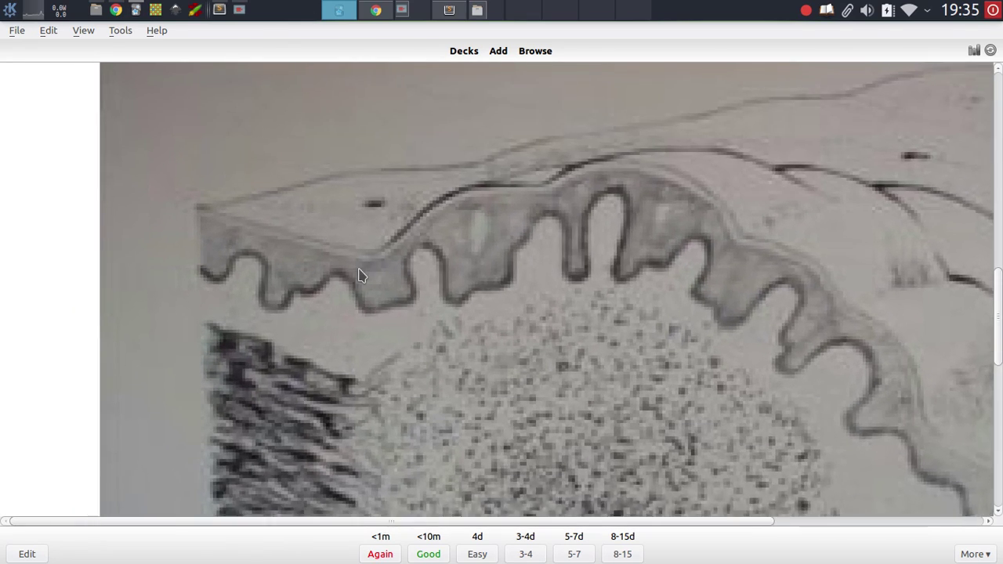
{"action": "scroll", "coordinate": [358, 282], "scroll_direction": "up", "scroll_amount": 3}
{"action": "scroll", "coordinate": [414, 329], "scroll_direction": "up", "scroll_amount": 2}
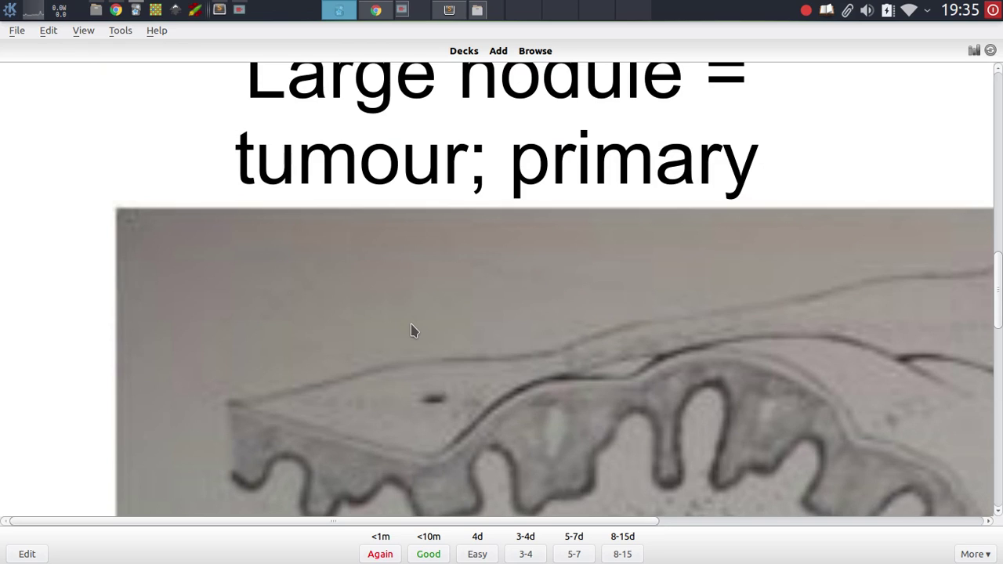
{"action": "scroll", "coordinate": [414, 330], "scroll_direction": "down", "scroll_amount": 5}
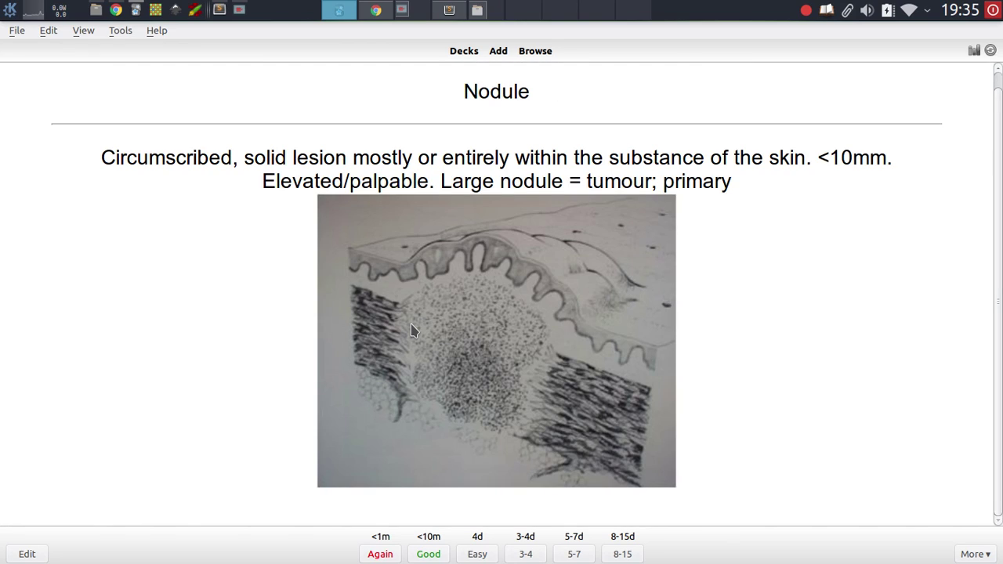
- Snap, resize and re-maximize the Anki window, then open the Nodule note for editing
{"action": "key", "text": "super+Left"}
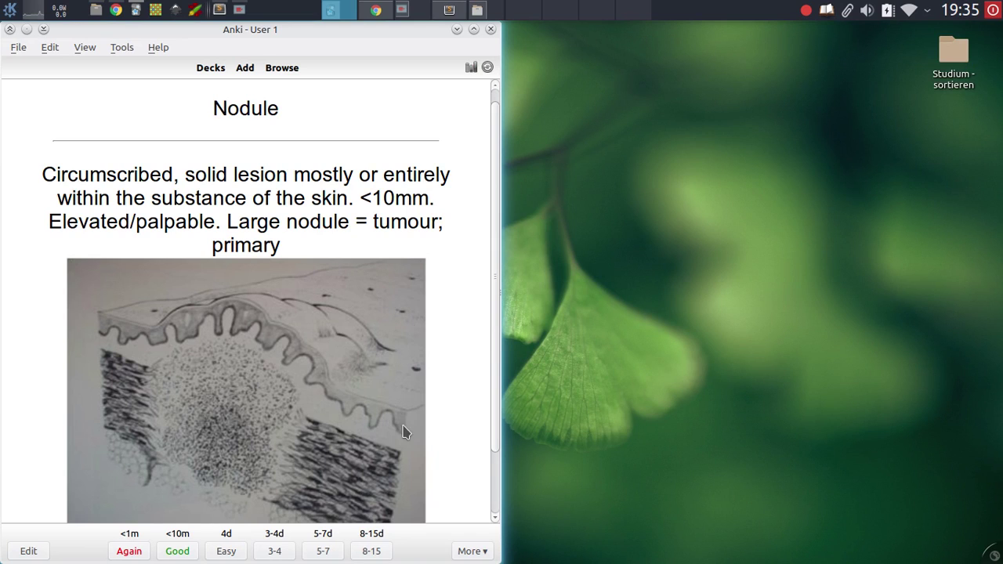
{"action": "left_click_drag", "start_coordinate": [405, 336], "coordinate": [219, 186]}
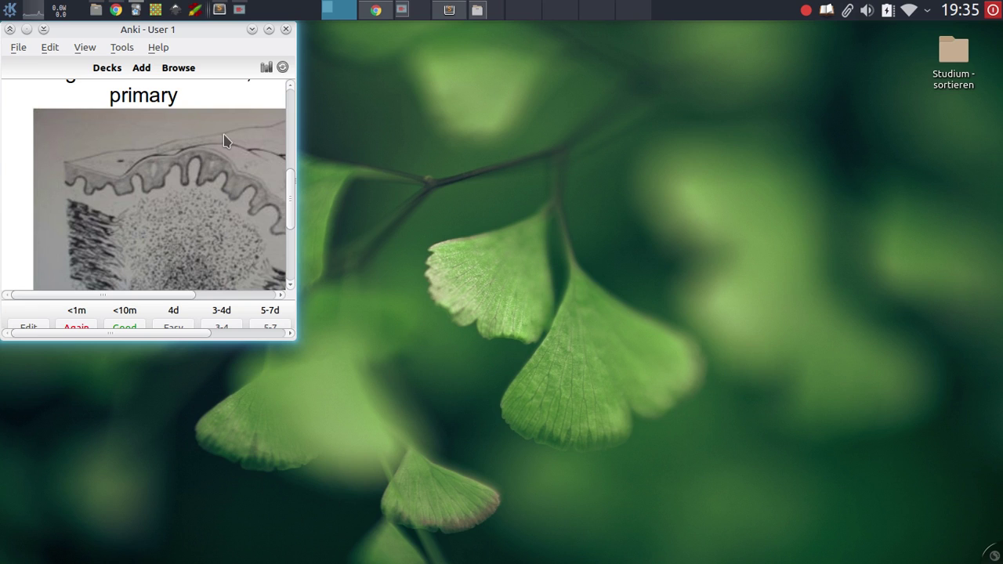
{"action": "left_click_drag", "start_coordinate": [297, 214], "coordinate": [560, 235]}
{"action": "key", "text": "super+Page_Up"}
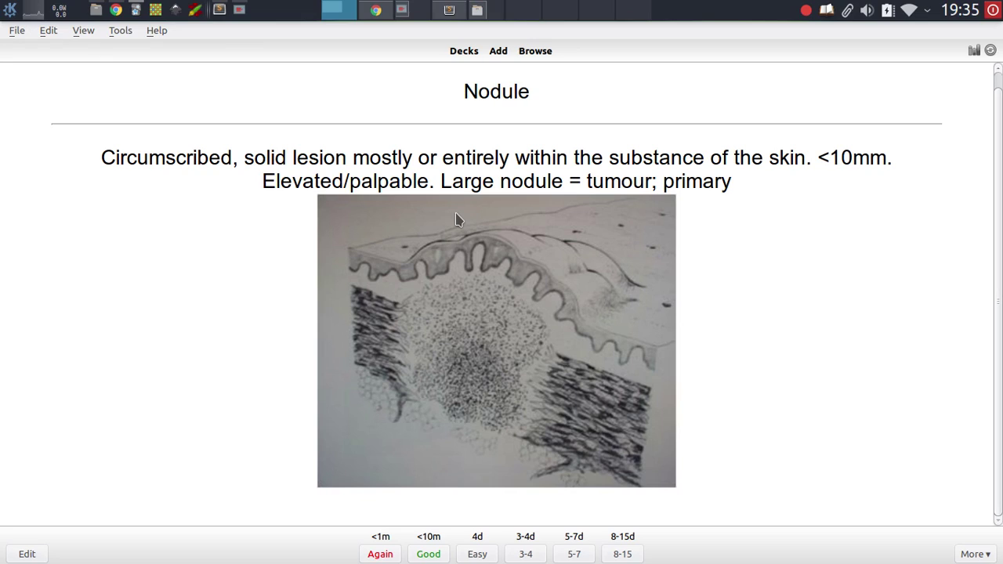
{"action": "key", "text": "e"}
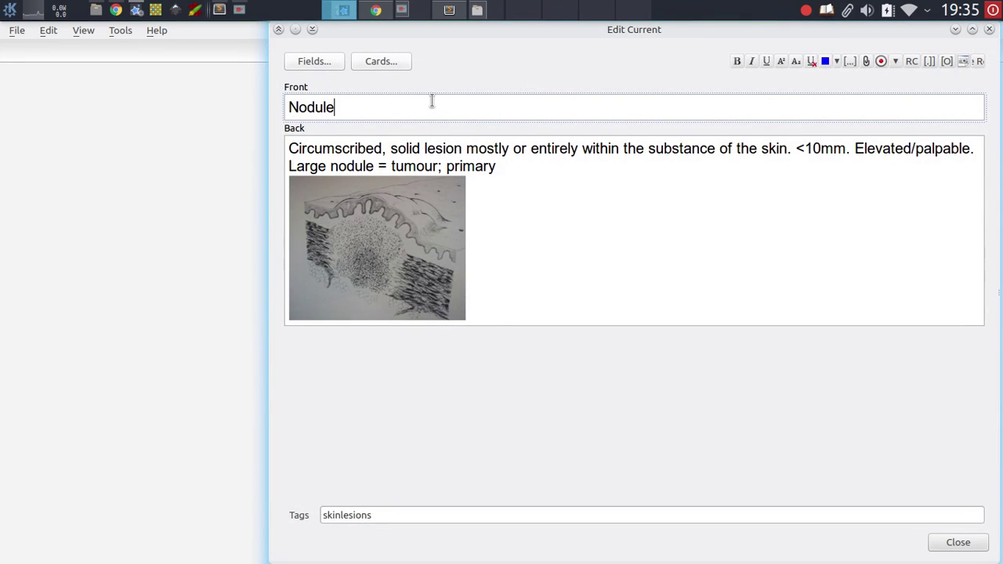
- Remove the .mobile suffix so the styling rule's selector reads plain img
{"action": "left_click", "coordinate": [377, 64]}
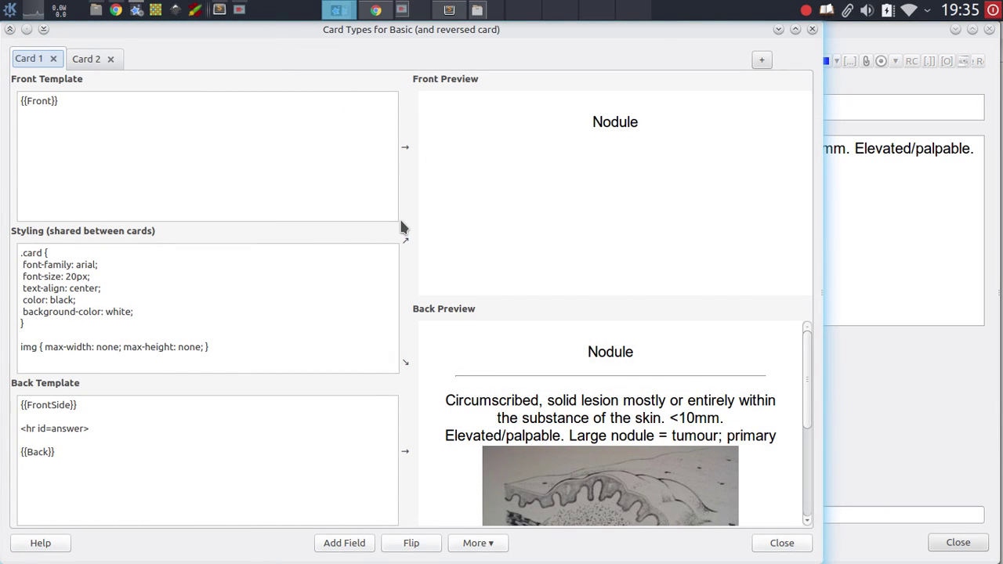
{"action": "left_click", "coordinate": [39, 347]}
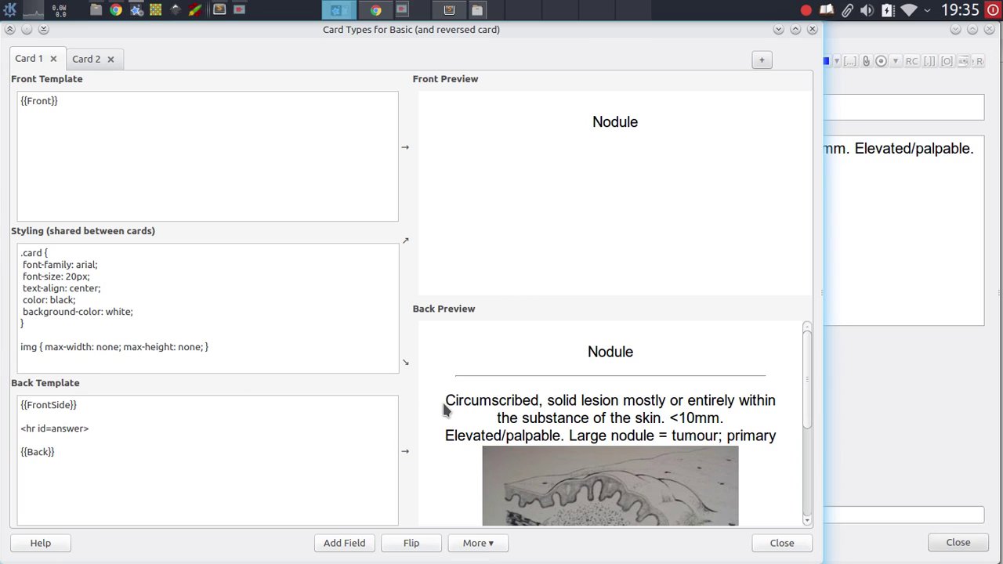
{"action": "type", "text": "."}
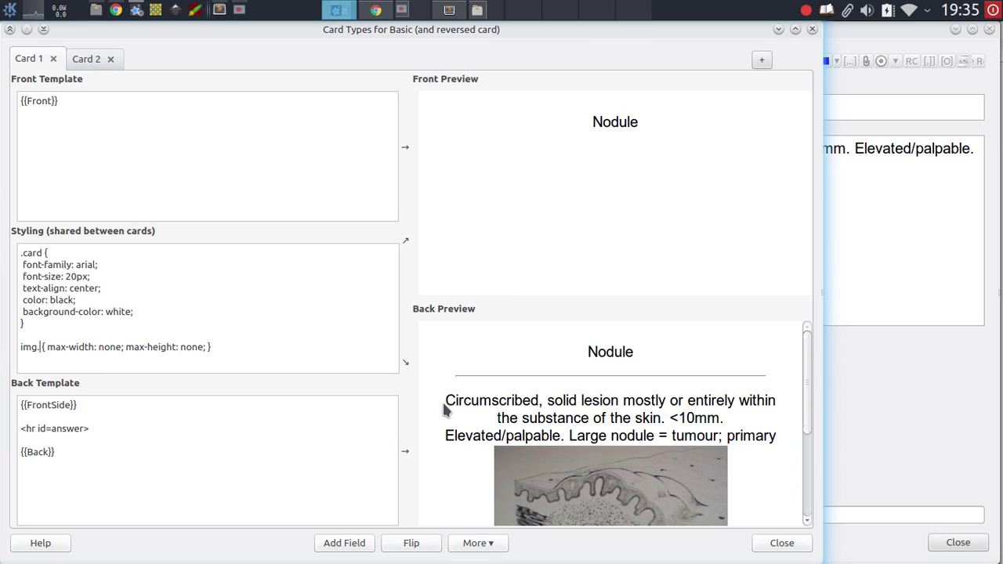
{"action": "type", "text": "mobile"}
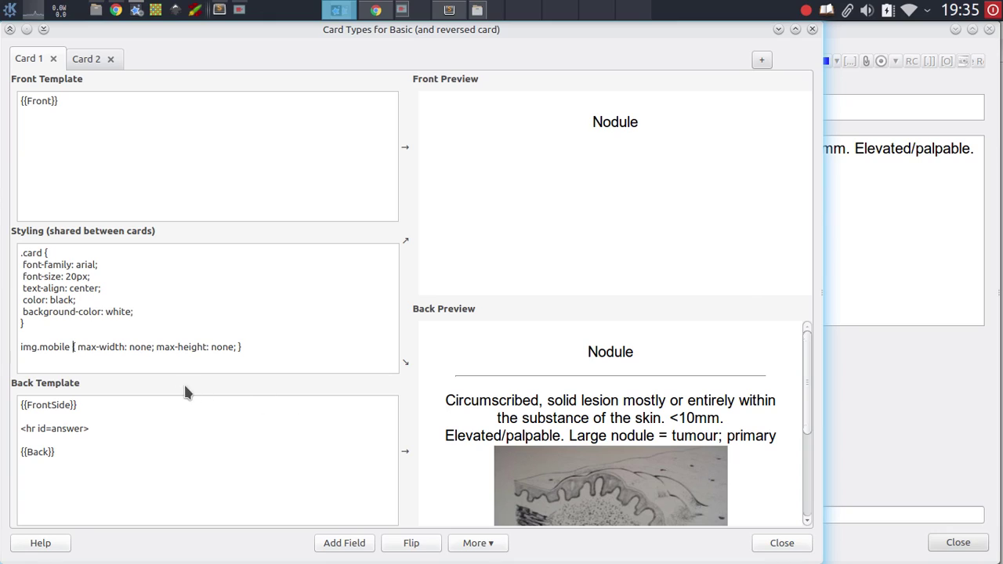
{"action": "left_click_drag", "start_coordinate": [61, 348], "coordinate": [37, 348]}
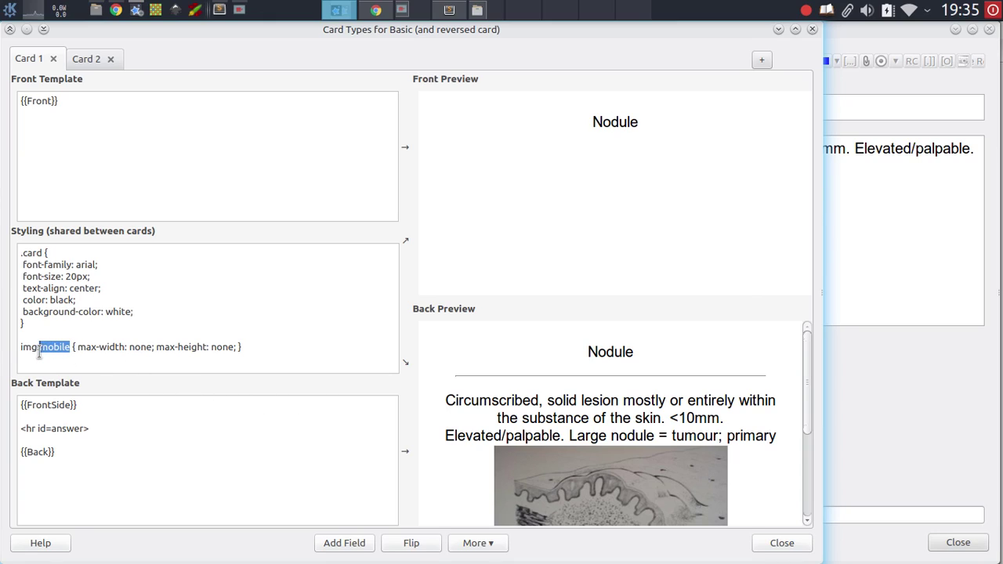
{"action": "key", "text": "BackSpace"}
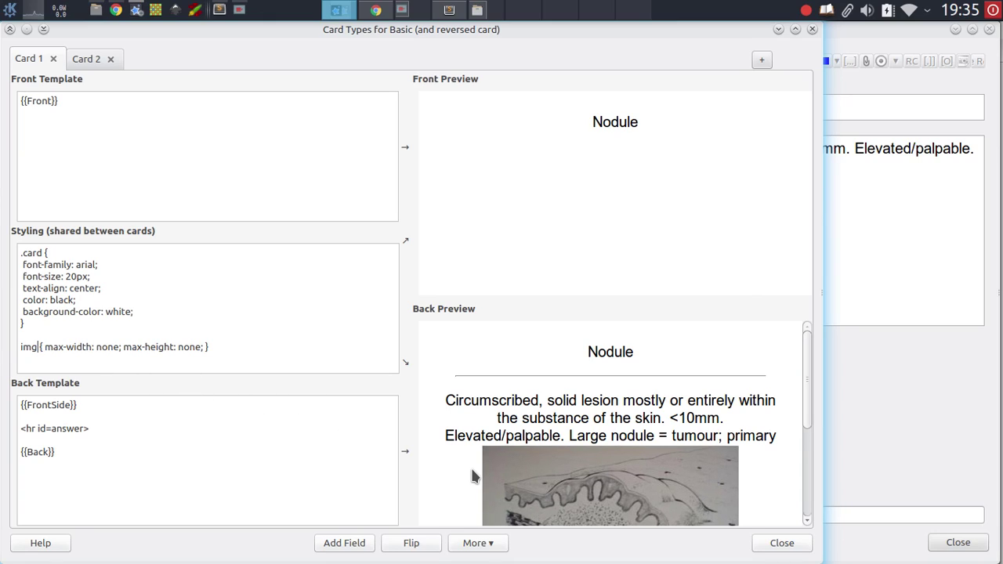
{"action": "type", "text": ".mobile"}
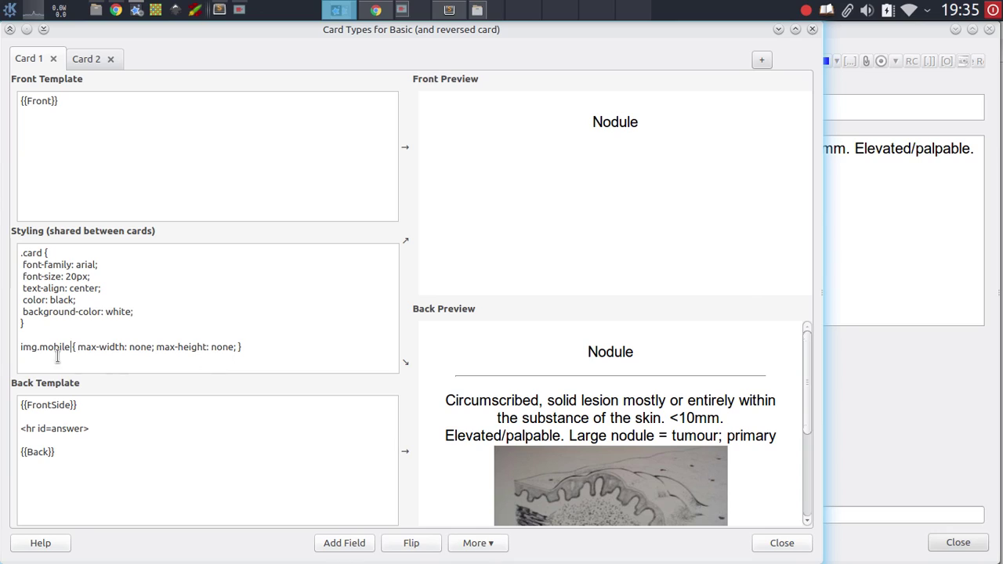
{"action": "left_click_drag", "start_coordinate": [70, 347], "coordinate": [35, 347]}
{"action": "key", "text": "BackSpace"}
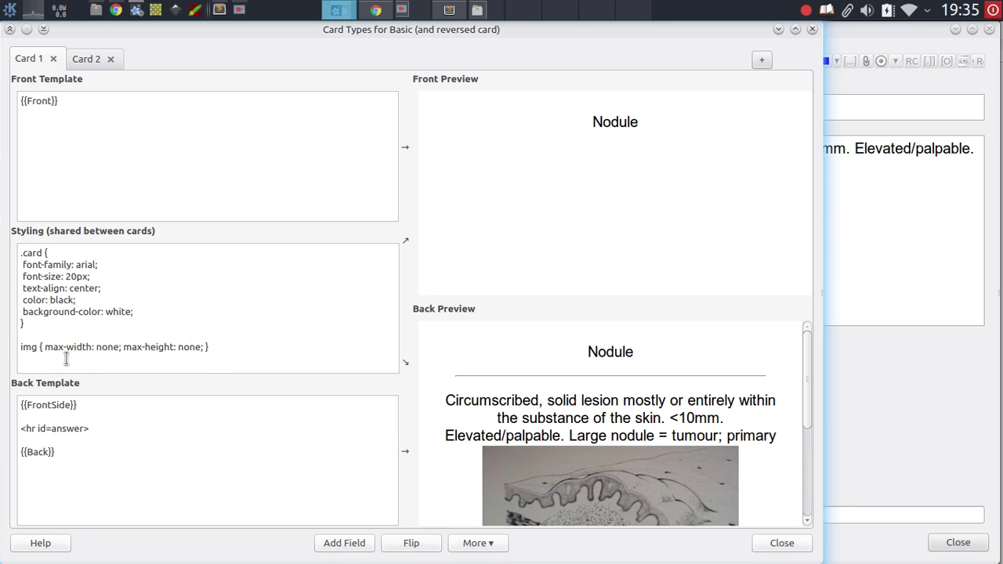
- Duplicate the img { max-width: none; max-height: none; } line directly below itself
{"action": "left_click_drag", "start_coordinate": [210, 352], "coordinate": [9, 346]}
{"action": "key", "text": "ctrl+c"}
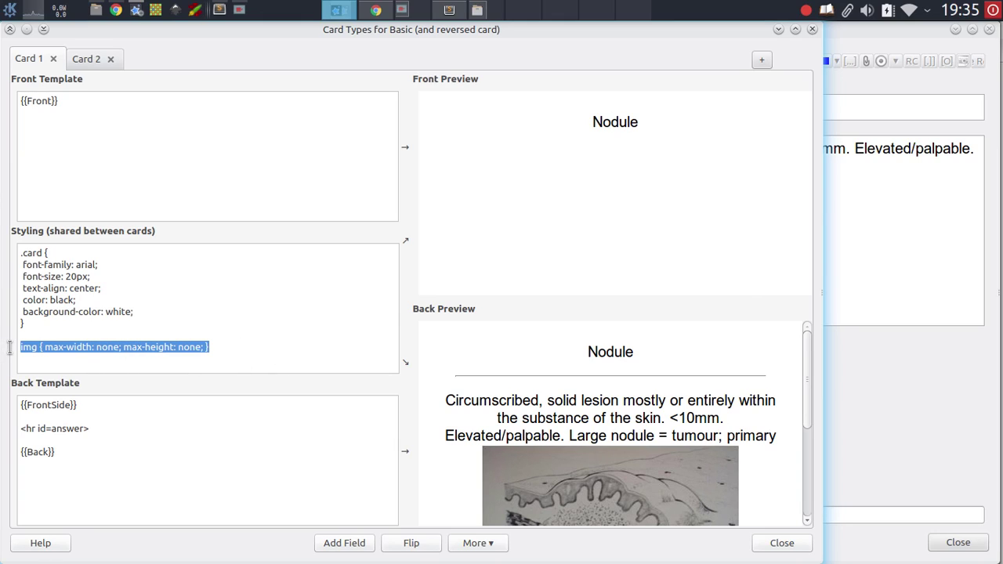
{"action": "left_click", "coordinate": [241, 352]}
{"action": "key", "text": "Return"}
{"action": "key", "text": "ctrl+v"}
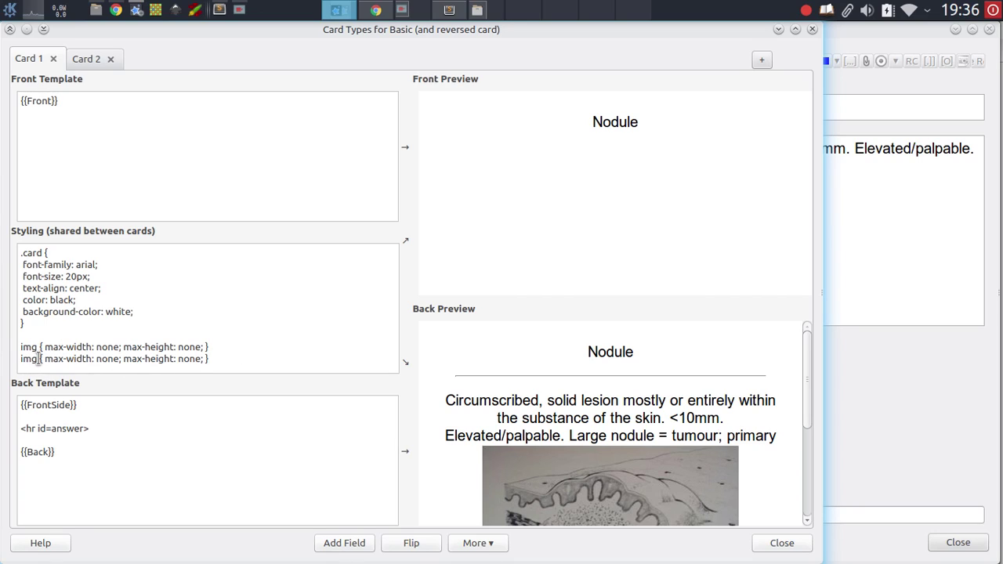
- Make the second line img.mobile with max-width and max-height set to 100%
{"action": "type", "text": ".mobile"}
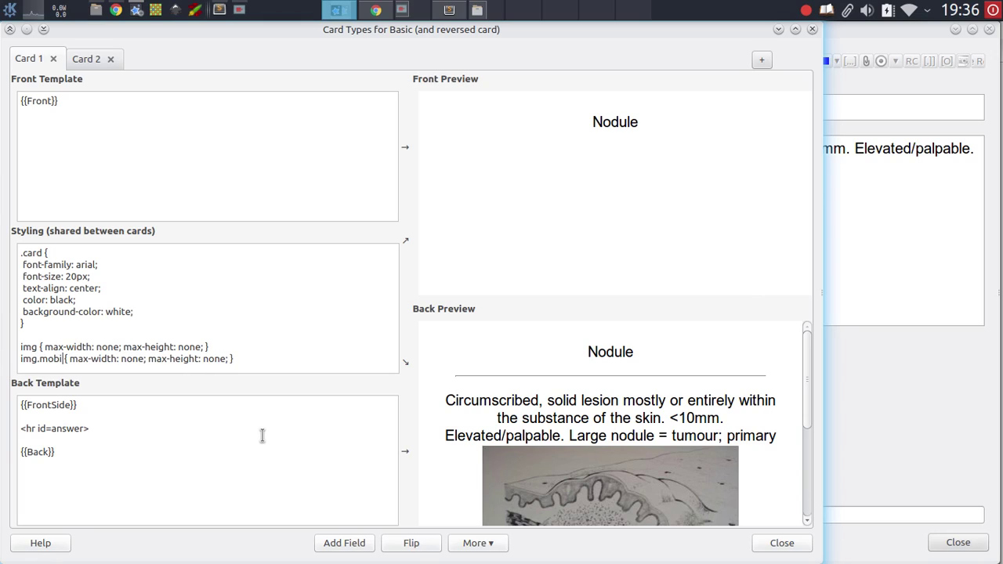
{"action": "double_click", "coordinate": [147, 359]}
{"action": "type", "text": "100%"}
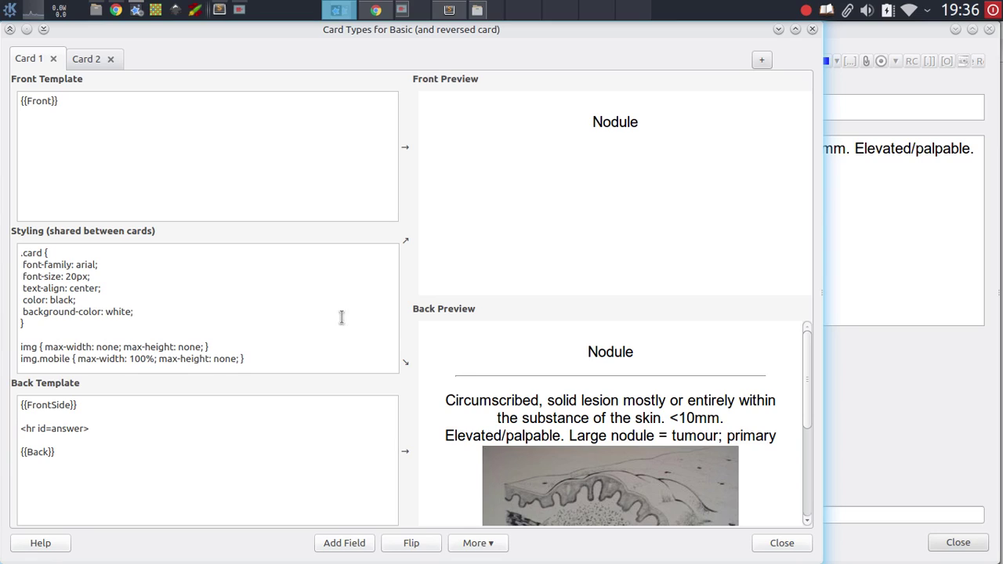
{"action": "double_click", "coordinate": [224, 359]}
{"action": "type", "text": "100%;"}
- Highlight the img.mobile and desktop img rules in turn to review them
{"action": "left_click_drag", "start_coordinate": [263, 359], "coordinate": [75, 358]}
{"action": "left_click", "coordinate": [75, 359]}
{"action": "left_click_drag", "start_coordinate": [225, 347], "coordinate": [20, 346]}
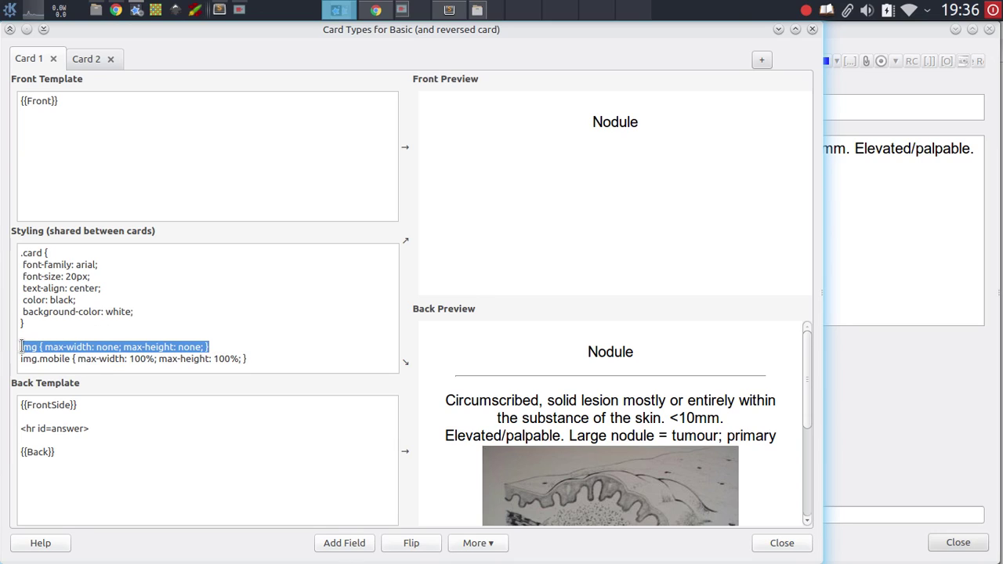
{"action": "left_click", "coordinate": [79, 358]}
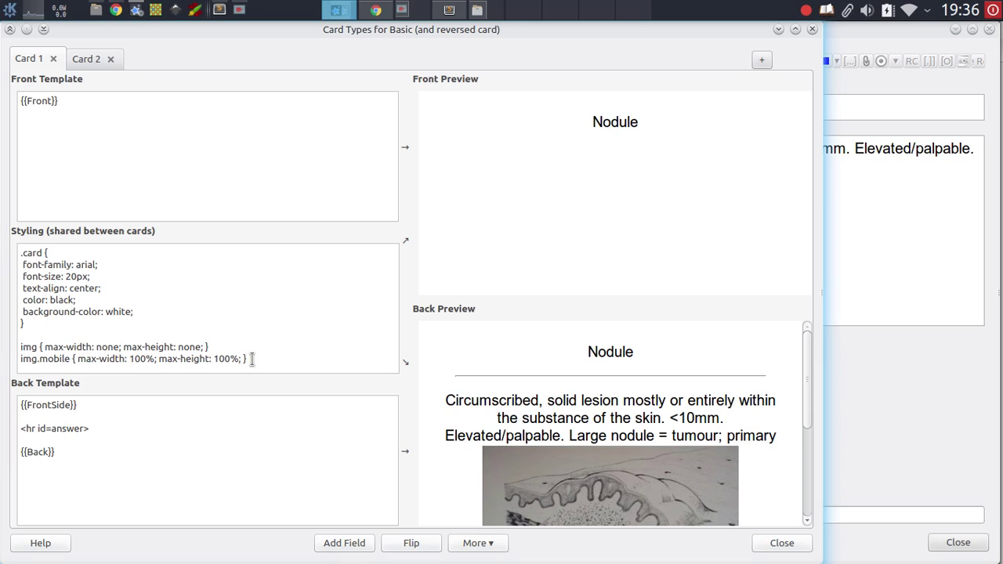
{"action": "left_click_drag", "start_coordinate": [251, 358], "coordinate": [17, 359]}
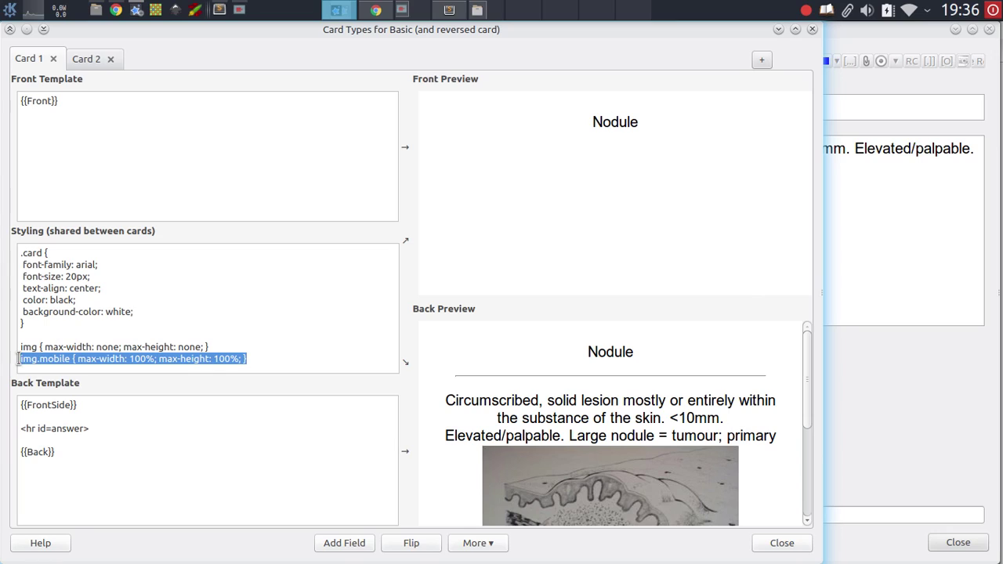
{"action": "left_click", "coordinate": [107, 359]}
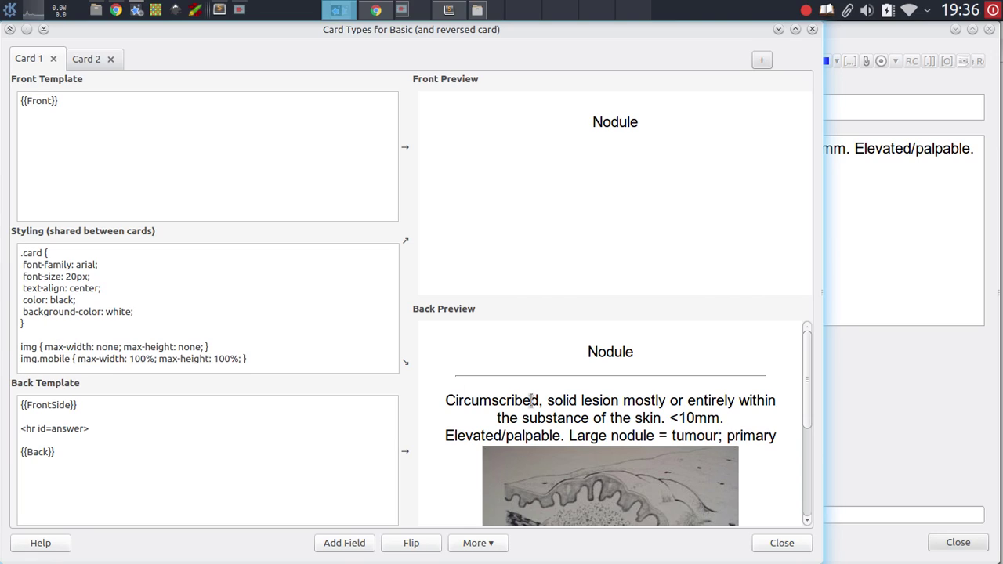
- Close both editors, view the Nodule answer, go to the deck list, then switch to the browser
{"action": "left_click", "coordinate": [781, 543]}
{"action": "left_click", "coordinate": [952, 543]}
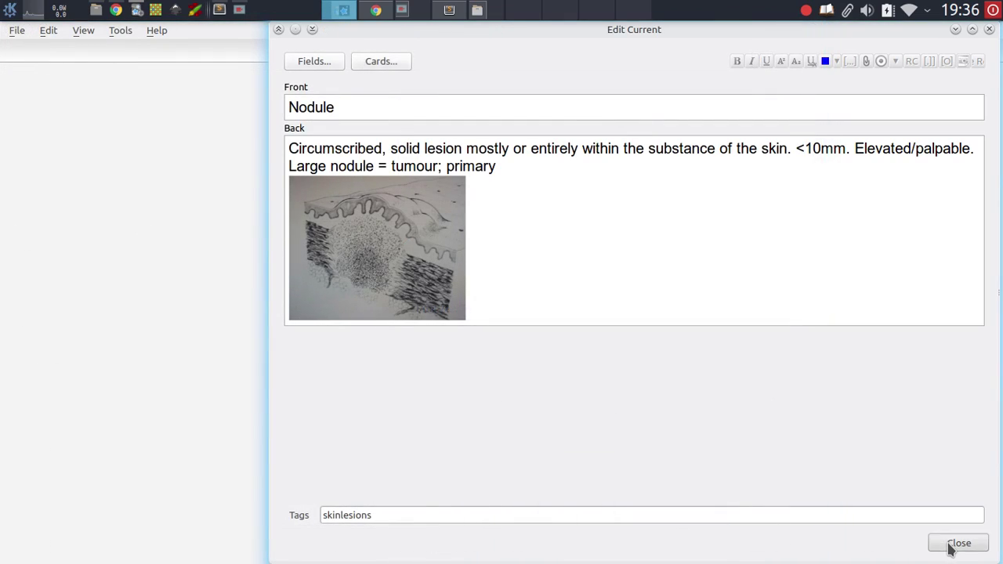
{"action": "key", "text": "space"}
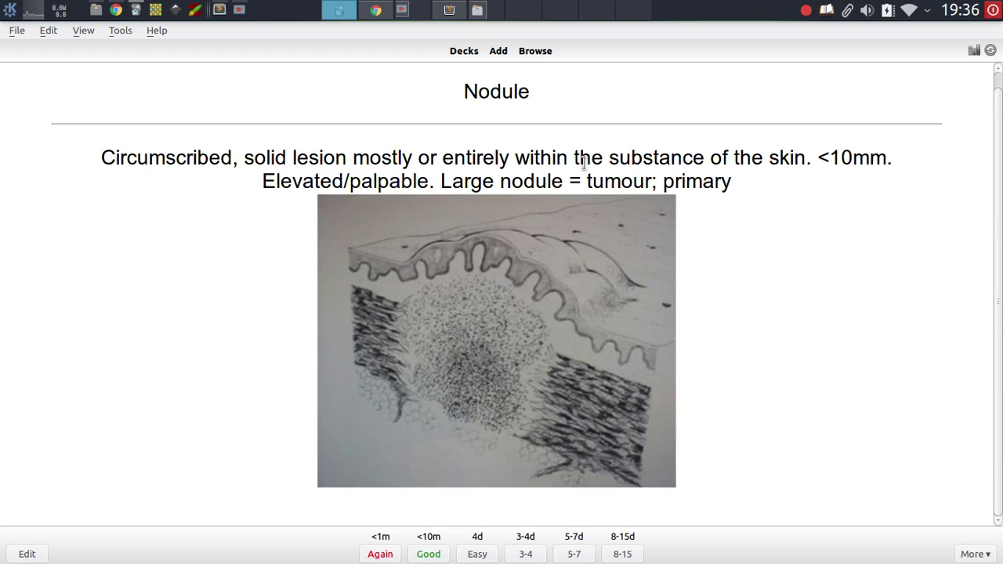
{"action": "key", "text": "d"}
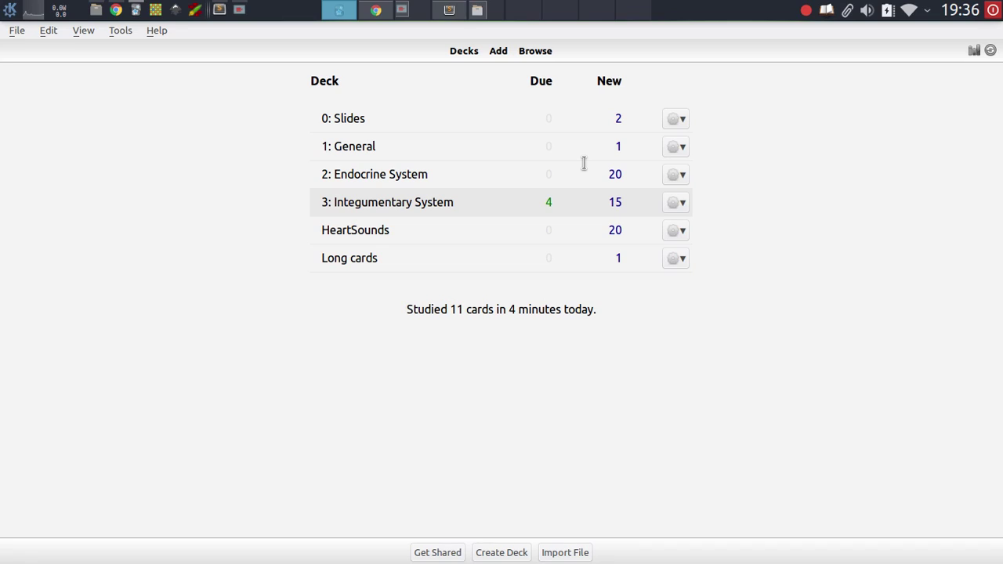
{"action": "left_click", "coordinate": [375, 10]}
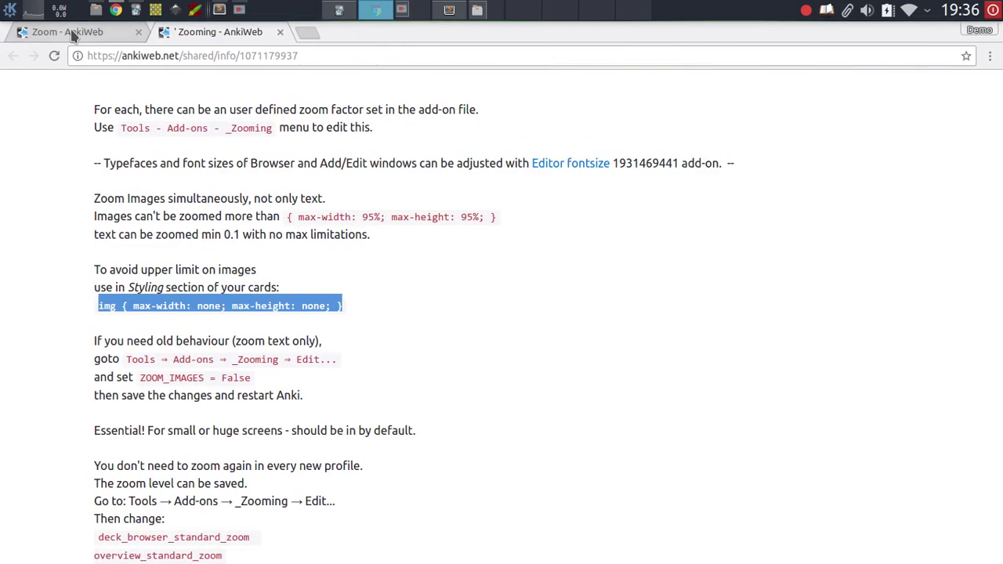
- Return to the Zooming add-on tab and scroll its description back to the top
{"action": "left_click", "coordinate": [71, 30]}
{"action": "left_click", "coordinate": [227, 32]}
{"action": "left_click", "coordinate": [888, 320]}
{"action": "scroll", "coordinate": [772, 345], "scroll_direction": "up", "scroll_amount": 5}
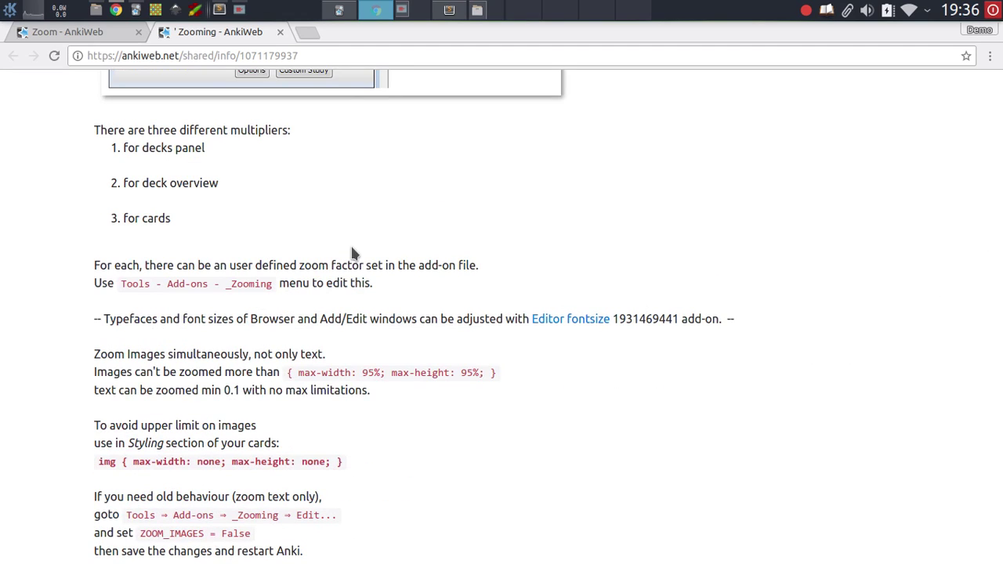
{"action": "scroll", "coordinate": [423, 267], "scroll_direction": "up", "scroll_amount": 3}
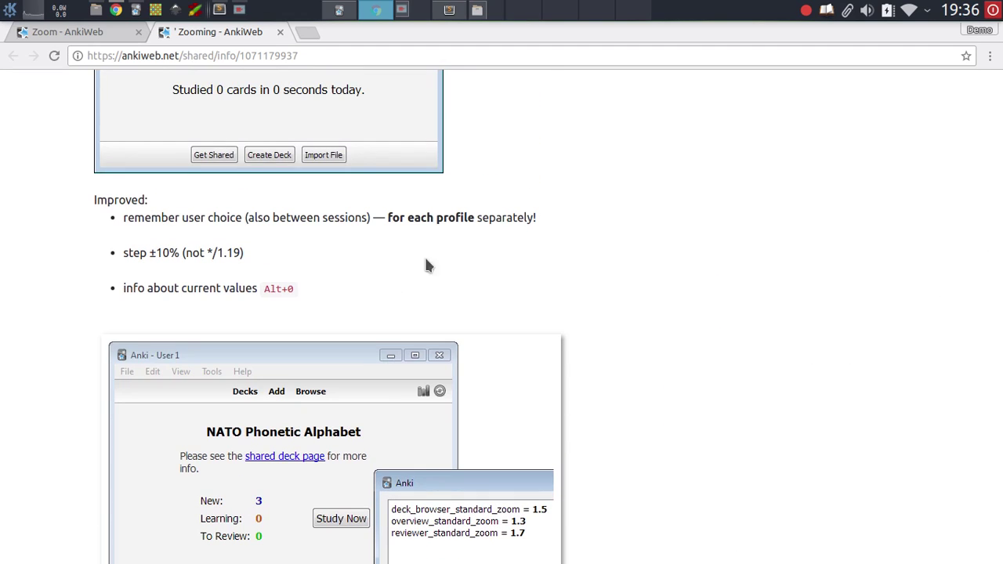
{"action": "scroll", "coordinate": [384, 248], "scroll_direction": "up", "scroll_amount": 3}
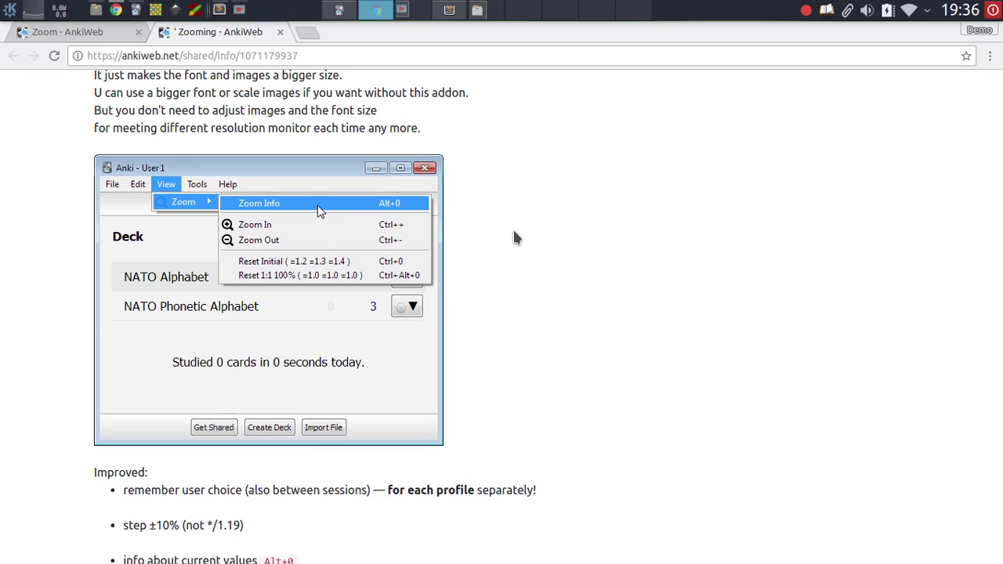
{"action": "scroll", "coordinate": [515, 237], "scroll_direction": "up", "scroll_amount": 5}
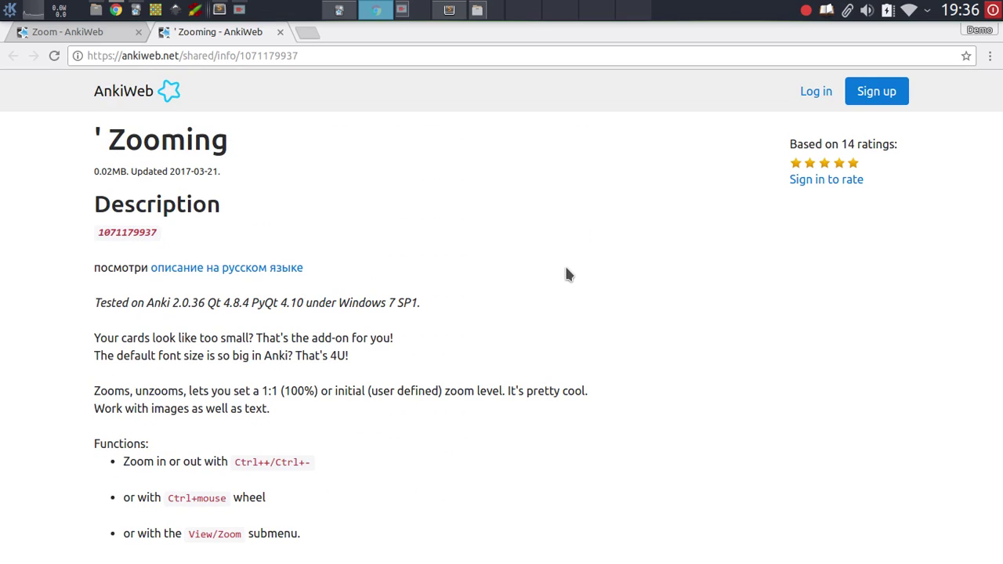
- Zoom the web page out and back in, then bring Anki back to the front
{"action": "key", "text": "ctrl+minus"}
{"action": "key", "text": "ctrl+plus"}
{"action": "key", "text": "ctrl+plus"}
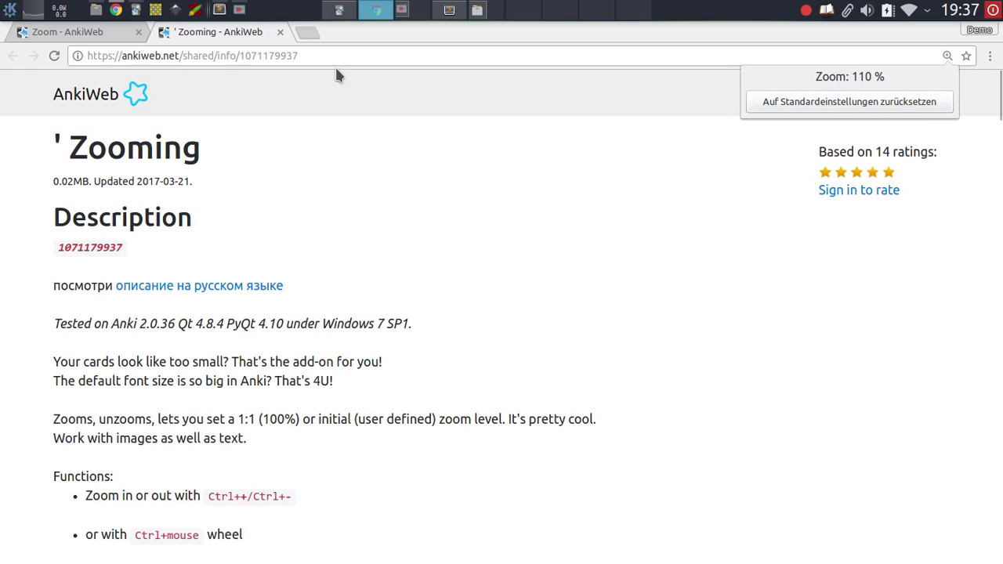
{"action": "left_click", "coordinate": [339, 17]}
{"action": "key", "text": "ctrl+minus"}
{"action": "key", "text": "ctrl+plus"}
{"action": "key", "text": "ctrl+plus"}
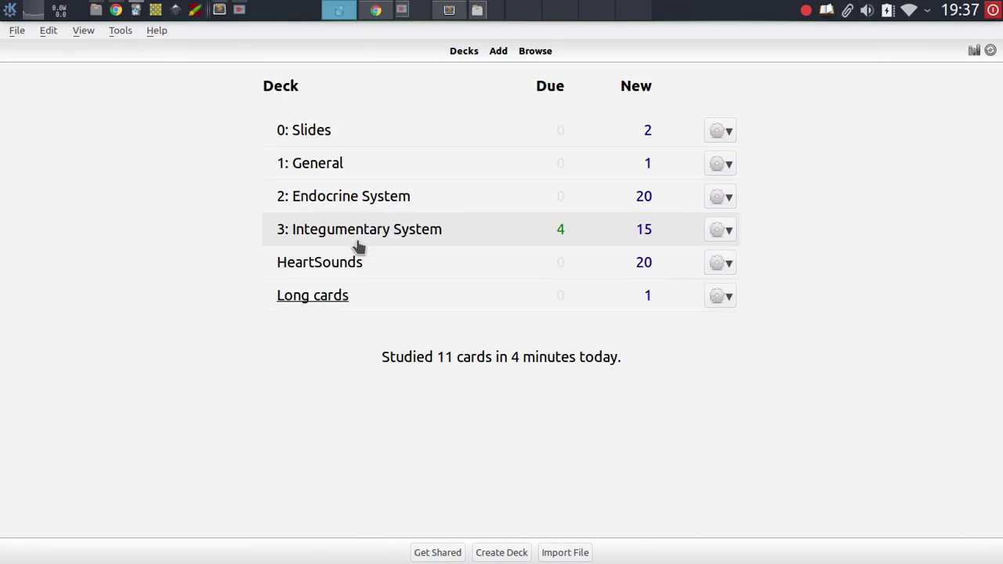
{"action": "left_click", "coordinate": [376, 10]}
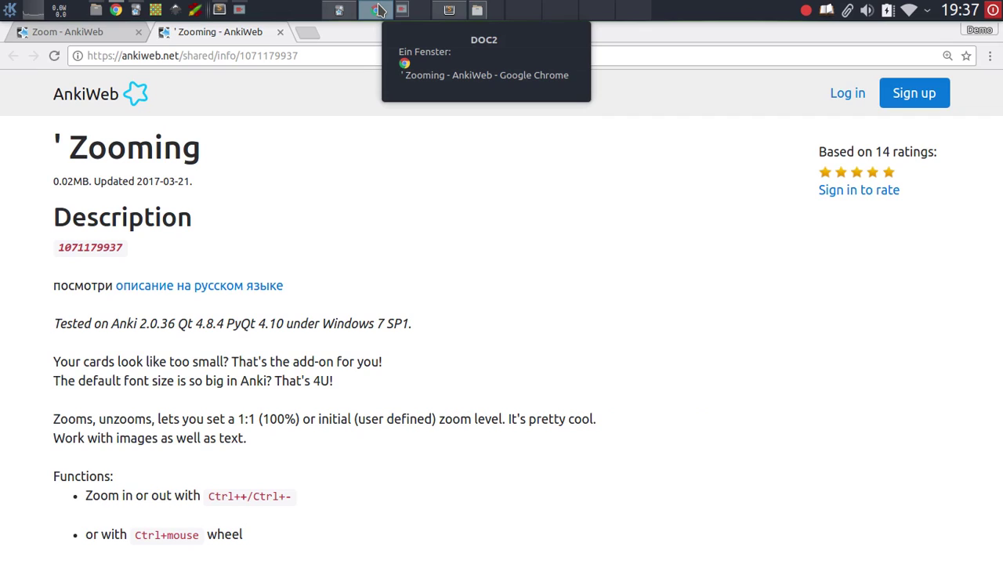
{"action": "left_click", "coordinate": [335, 14]}
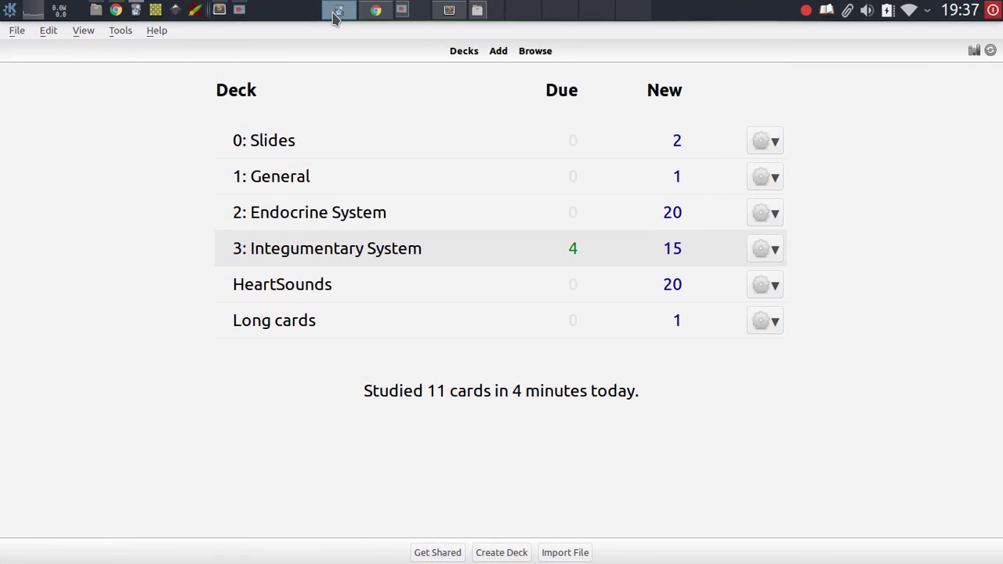